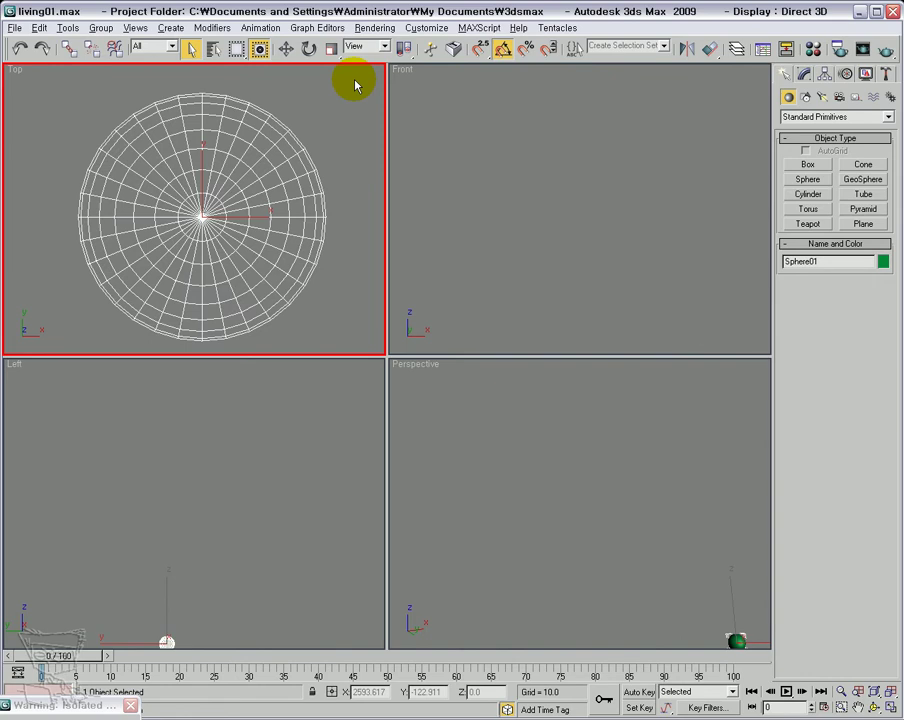
# - Set the sphere's radius to 50 and its hemisphere value to 0.5
pyautogui.click(890, 690)
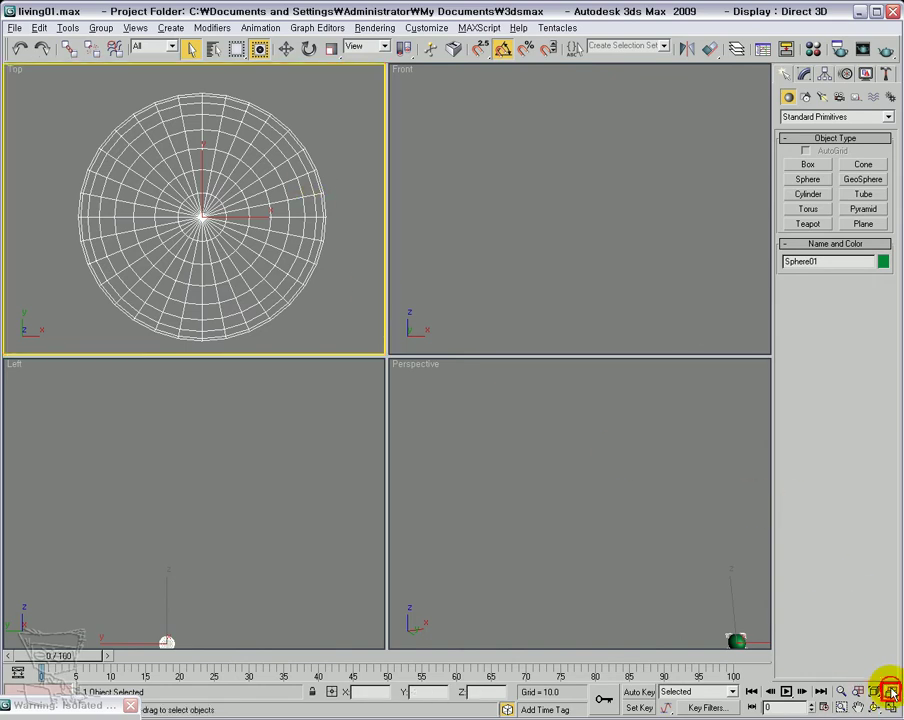
pyautogui.click(892, 675)
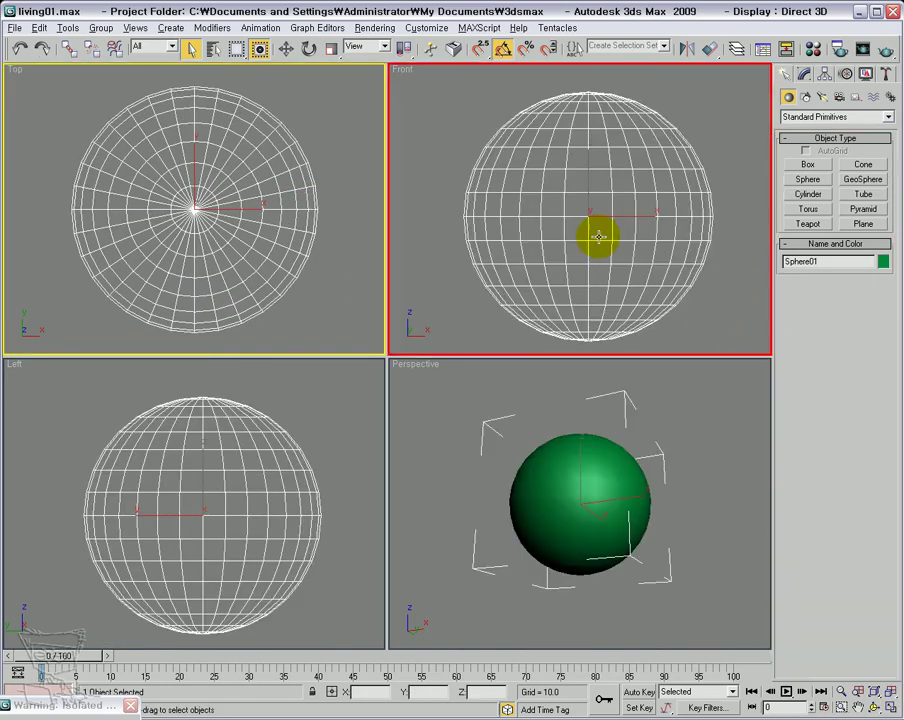
pyautogui.click(804, 73)
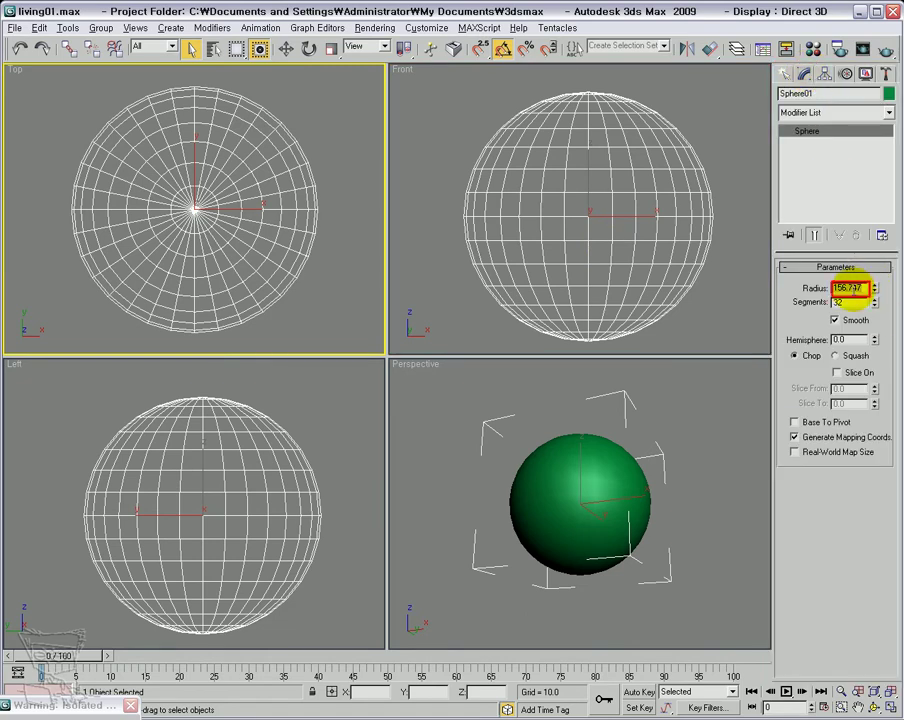
pyautogui.press('Return')
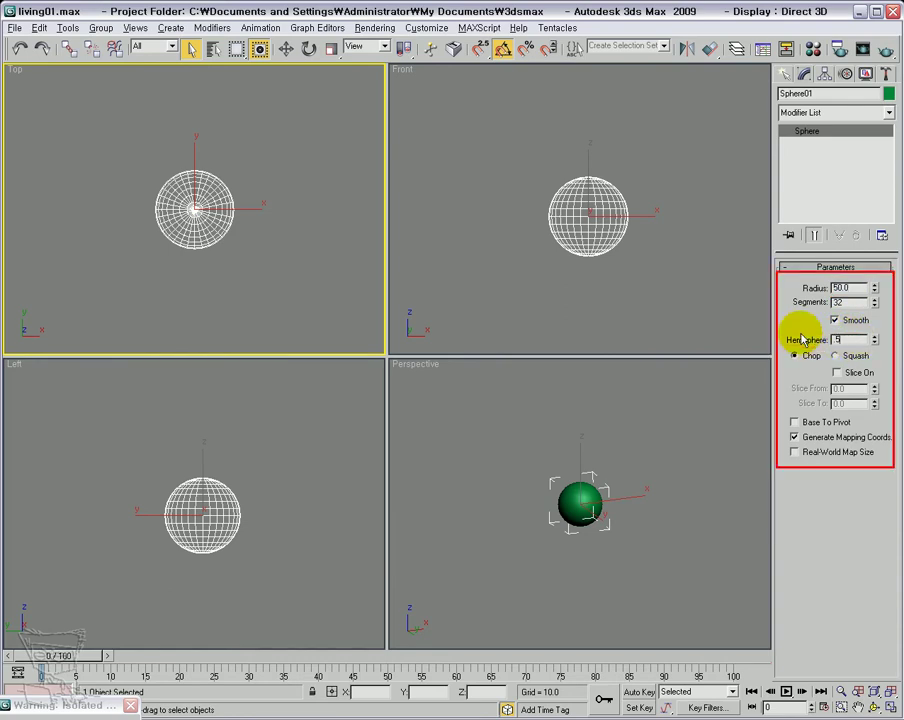
pyautogui.press('Return')
pyautogui.rightClick(680, 317)
pyautogui.press('z')
pyautogui.rightClick(645, 540)
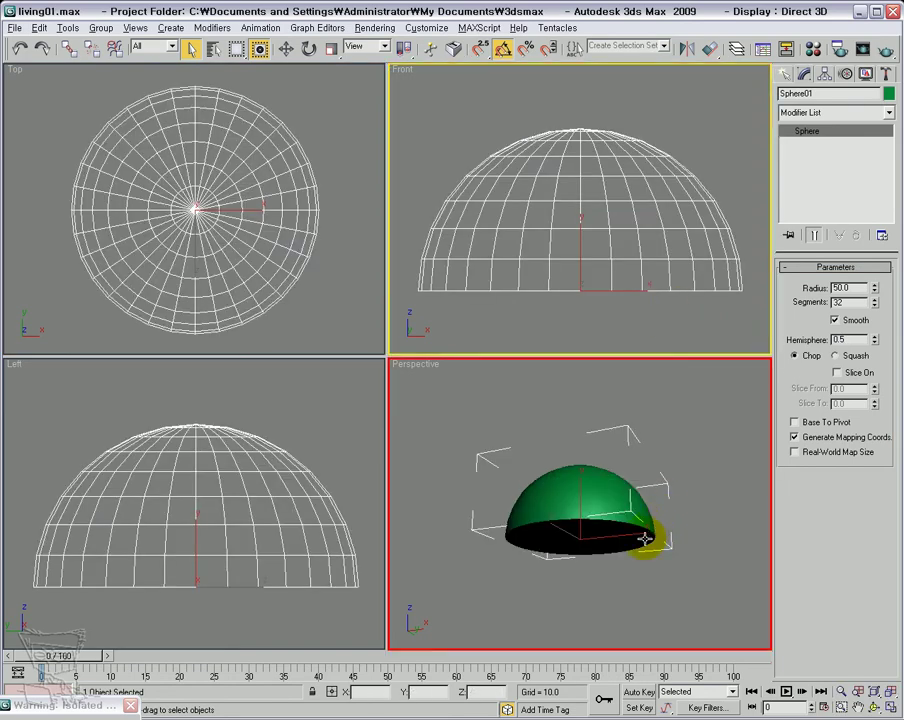
# - Show edged faces in the Perspective view and convert the hemisphere to an editable poly
pyautogui.rightClick(419, 368)
pyautogui.click(474, 430)
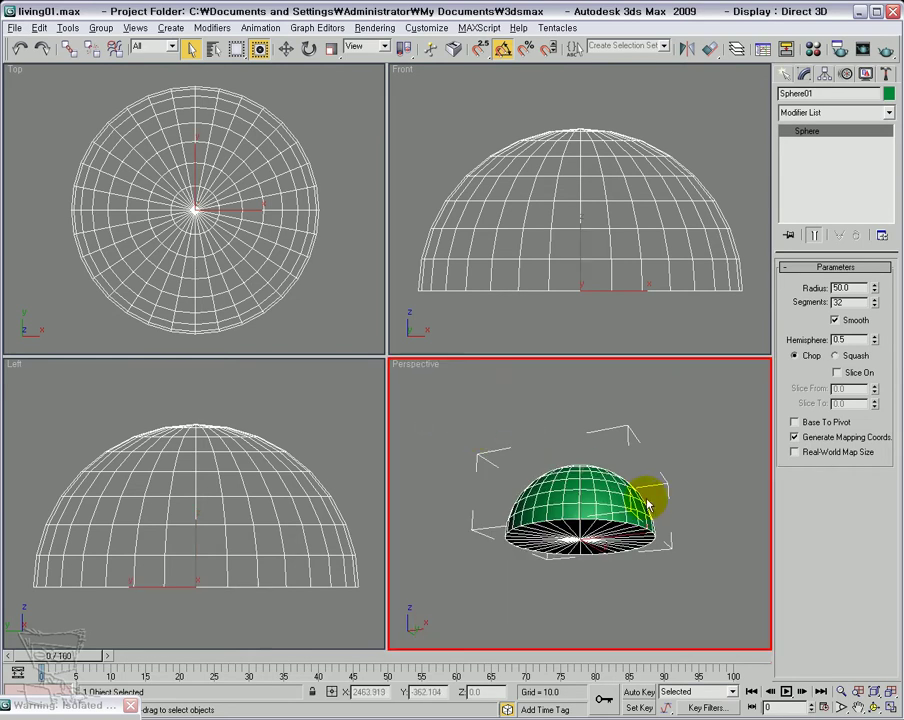
pyautogui.keyDown('alt'); pyautogui.moveTo(584, 513); pyautogui.dragTo(599, 609, button='middle'); pyautogui.keyUp('alt')
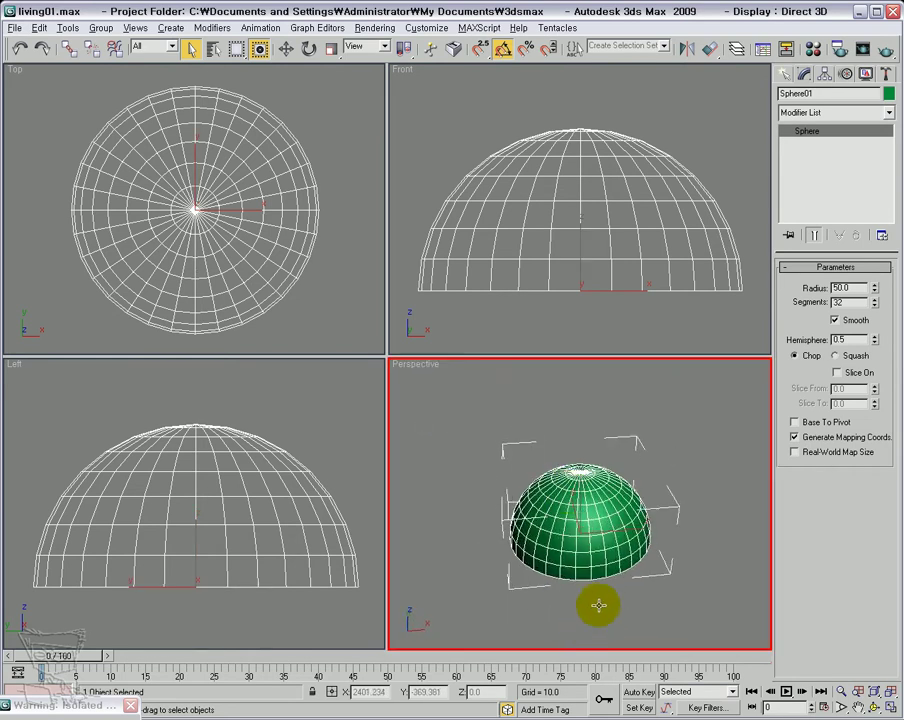
pyautogui.scroll(3, 584, 515)
pyautogui.rightClick(583, 520)
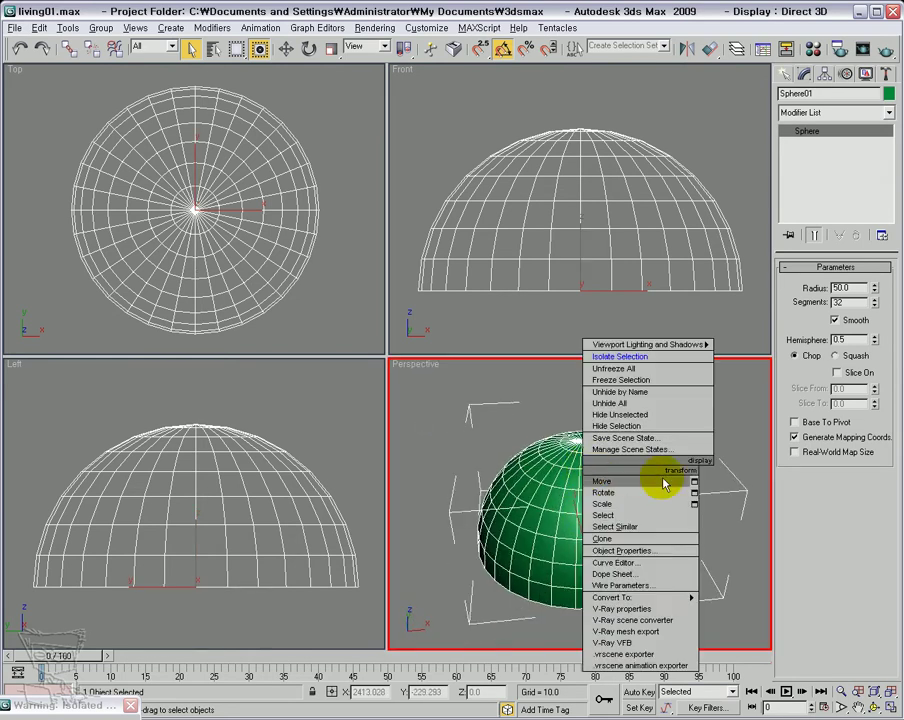
pyautogui.moveTo(640, 597)
pyautogui.click(722, 611)
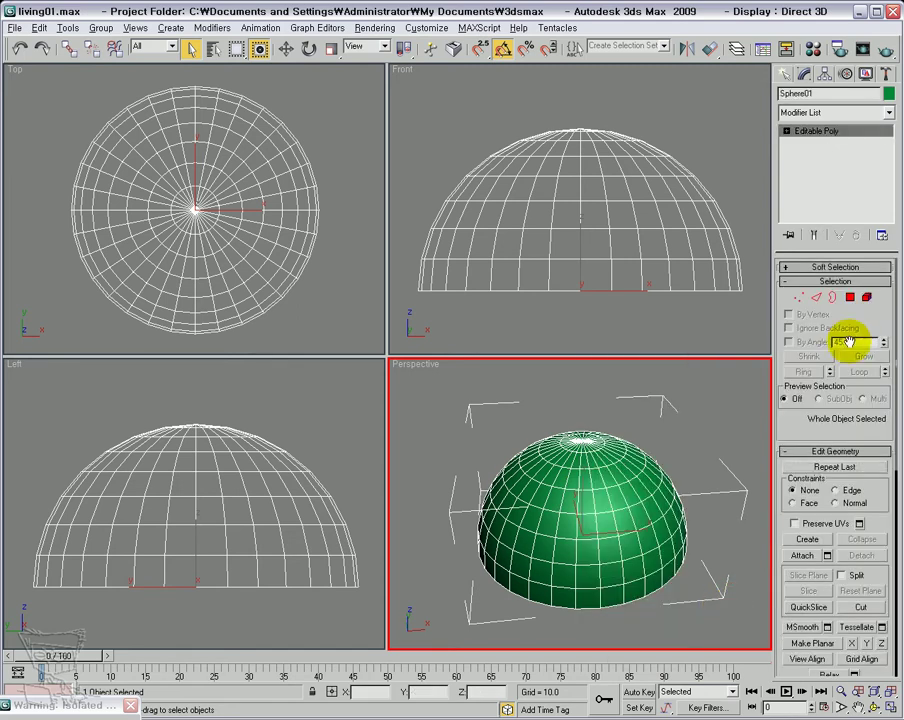
# - Select all dome polygons above the two lowest rows and scale them uniformly in the horizontal plane to about 94%
pyautogui.click(850, 298)
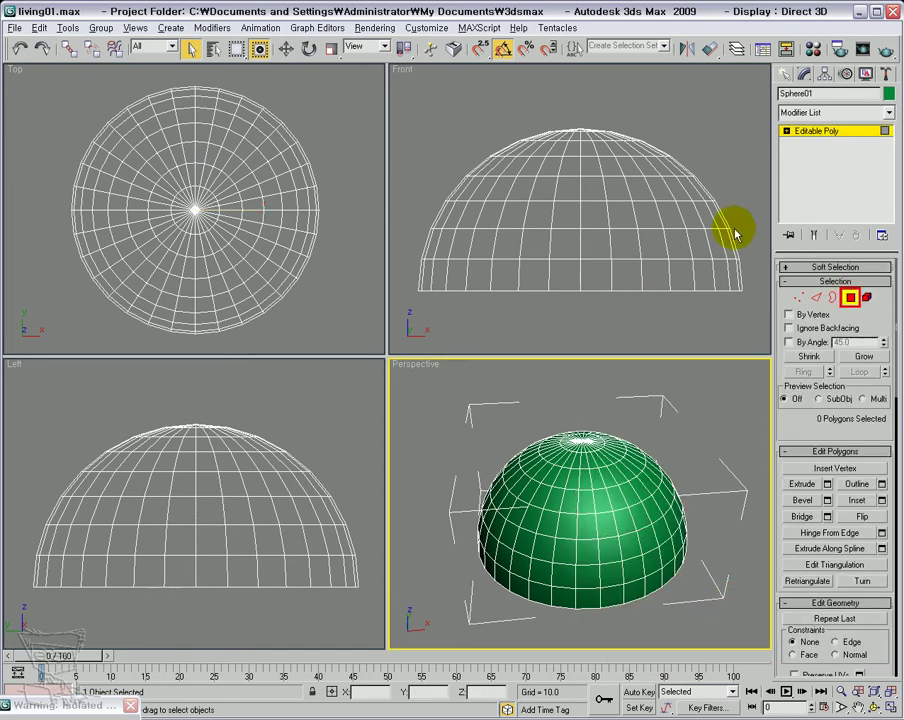
pyautogui.moveTo(732, 108); pyautogui.dragTo(418, 213)
pyautogui.rightClick(581, 216)
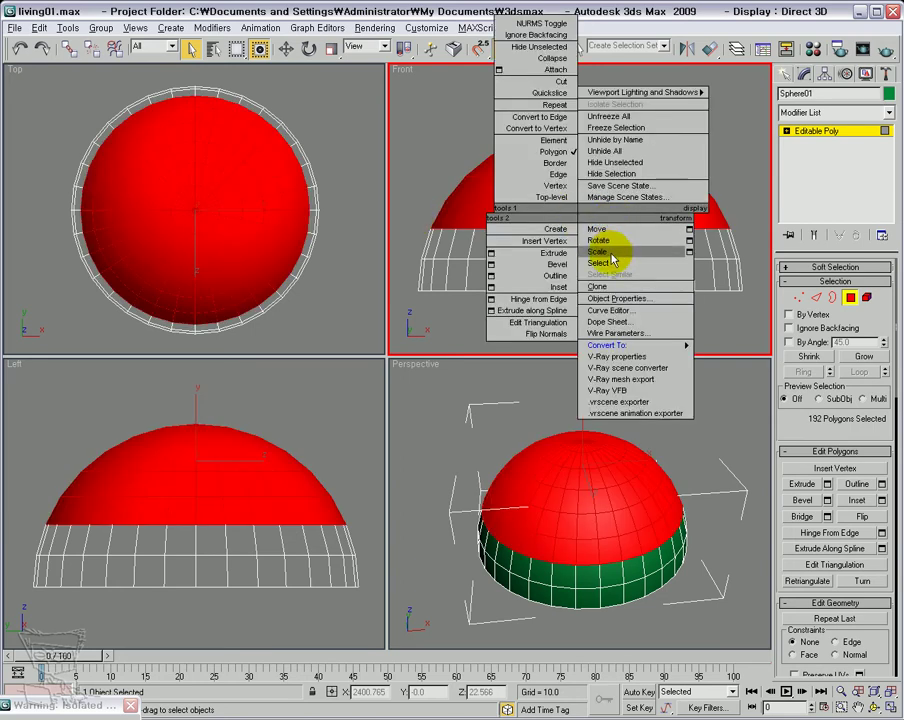
pyautogui.click(612, 254)
pyautogui.rightClick(345, 150)
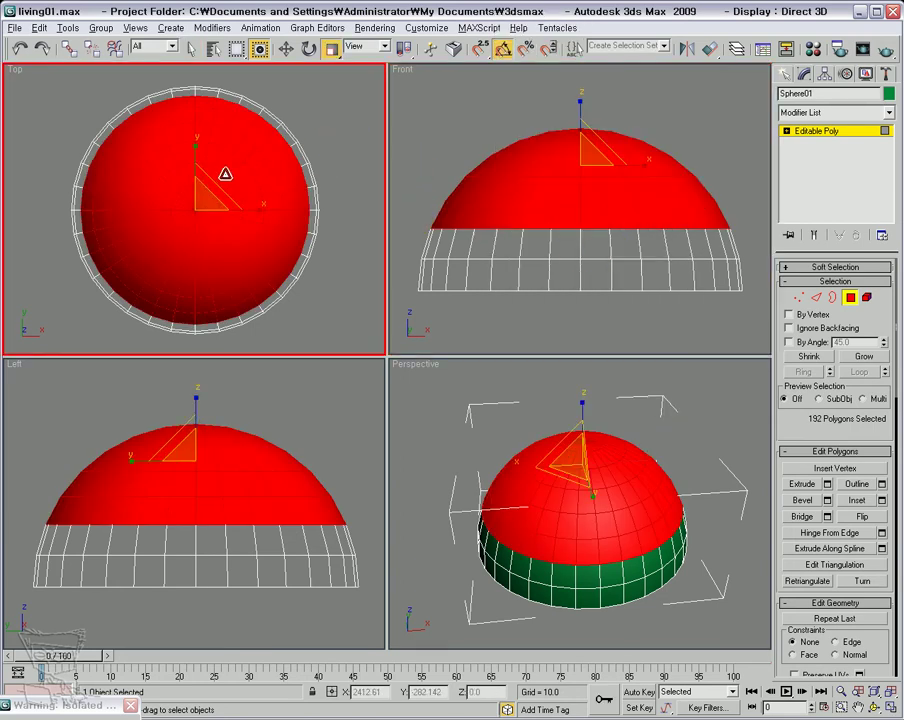
pyautogui.moveTo(221, 190); pyautogui.dragTo(220, 195)
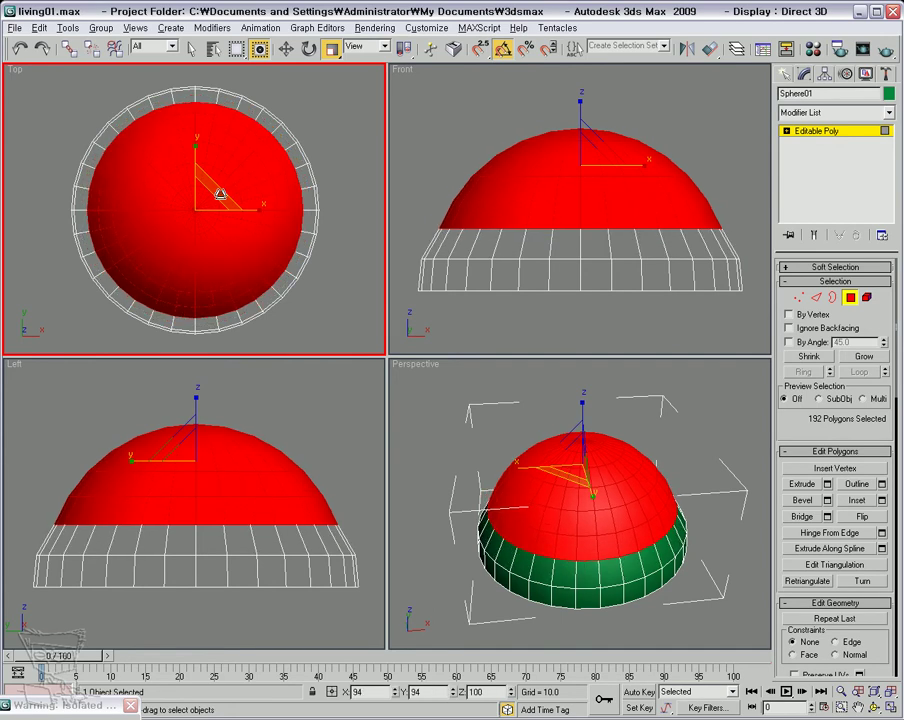
# - Move the scaled dome polygons straight down until their lower edge is level with the top of the lowest row
pyautogui.rightClick(745, 123)
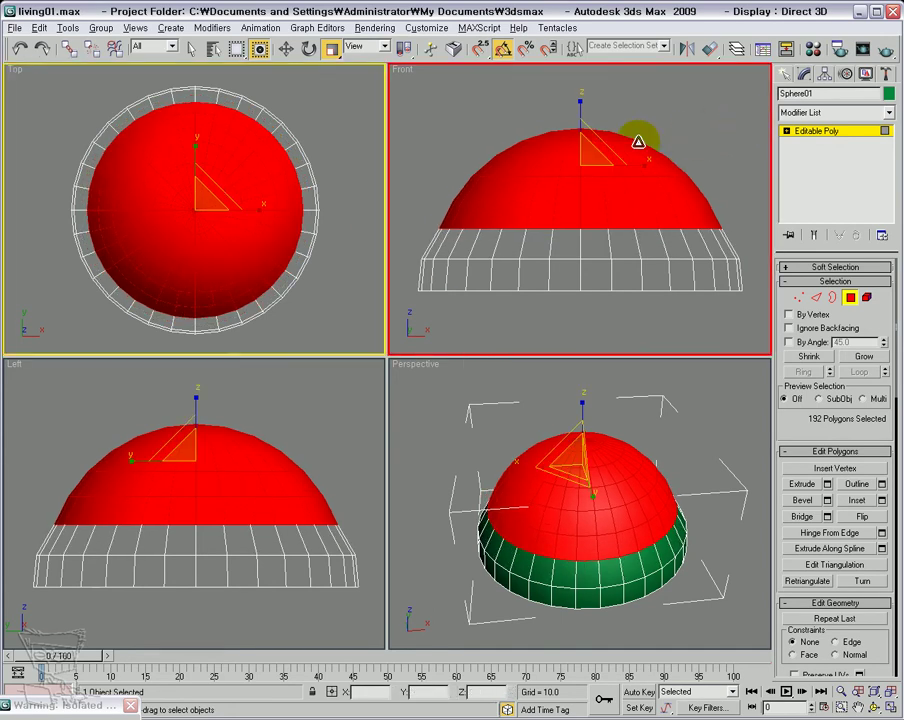
pyautogui.rightClick(697, 207)
pyautogui.click(702, 215)
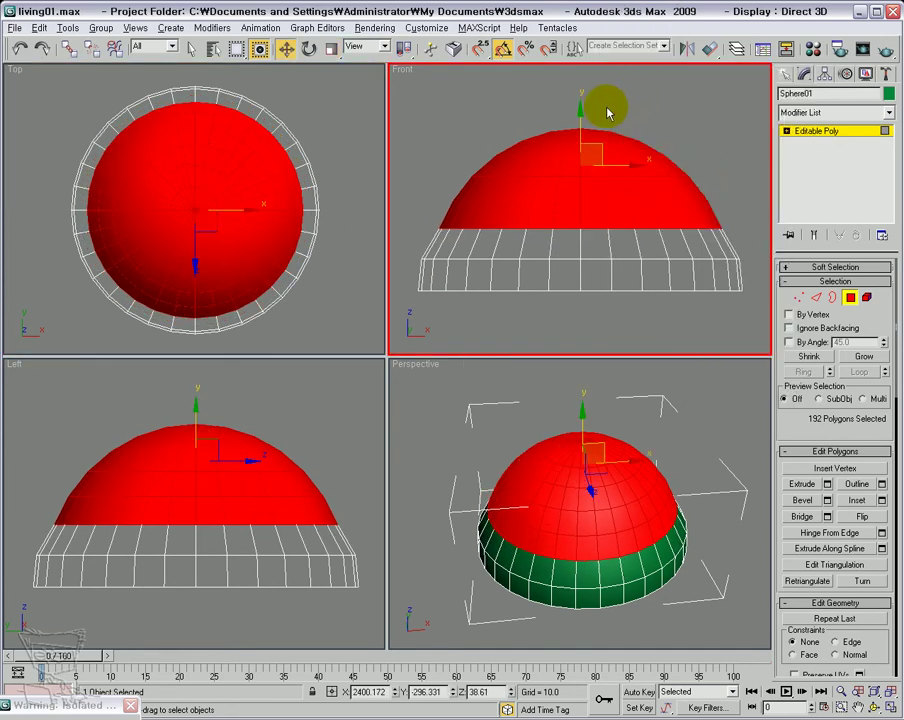
pyautogui.moveTo(580, 122); pyautogui.dragTo(577, 152)
# - Reselect only the dome polygons above the sloped row and scale them vertically into a shallow cap
pyautogui.click(474, 172)
pyautogui.moveTo(724, 145); pyautogui.dragTo(420, 218)
pyautogui.rightClick(597, 228)
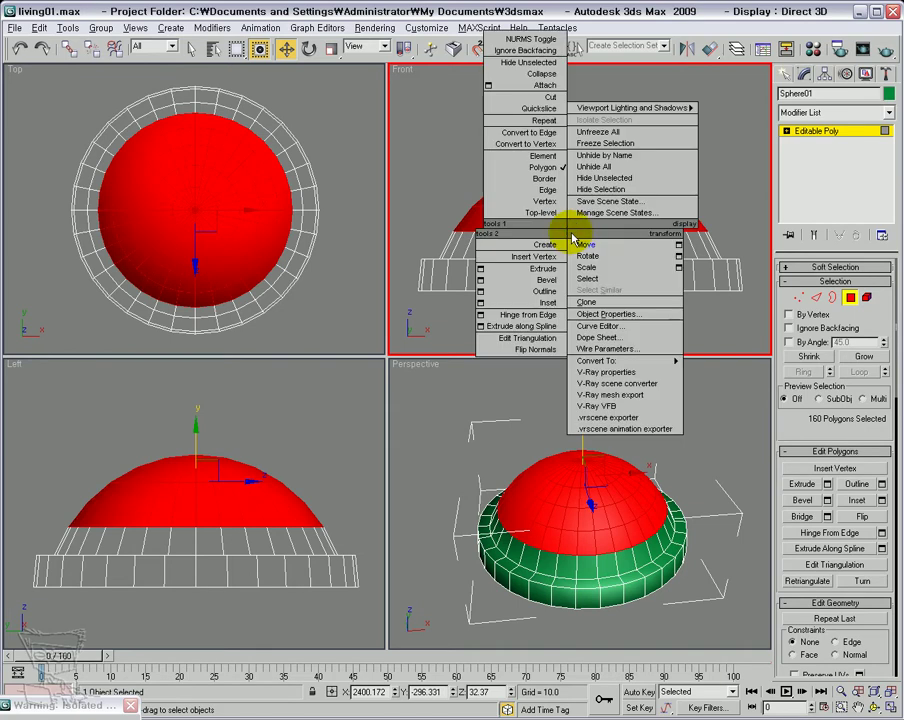
pyautogui.click(626, 264)
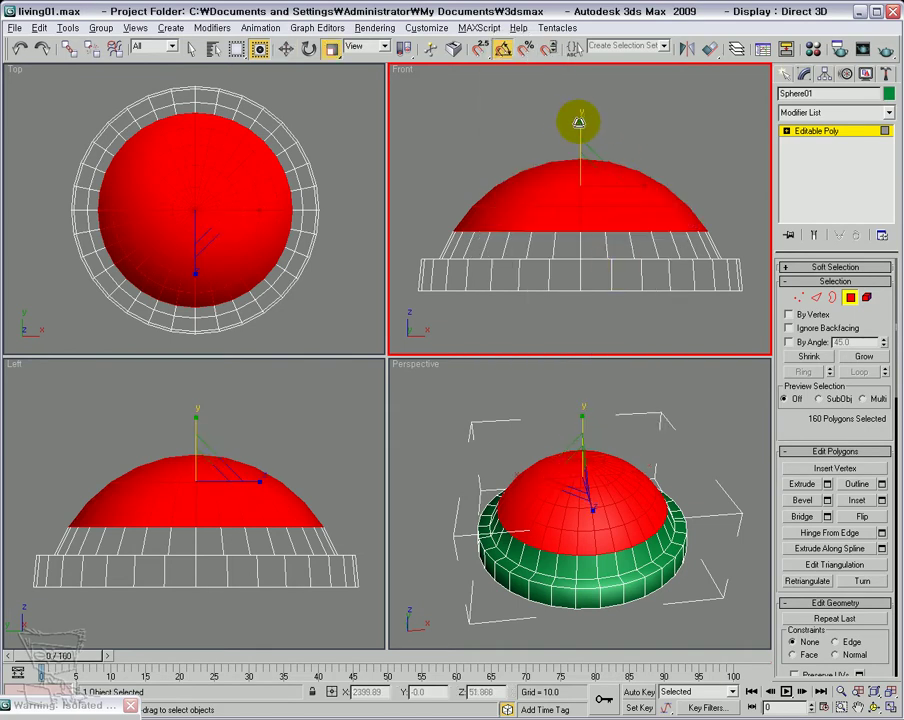
pyautogui.moveTo(579, 121); pyautogui.dragTo(574, 300)
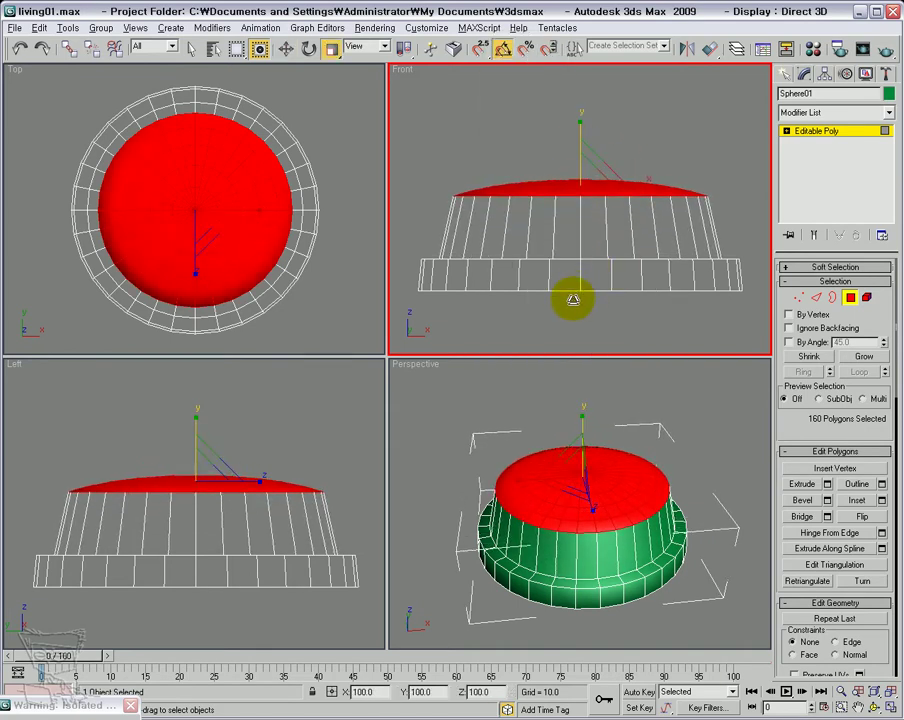
# - Move the flattened cap straight down about 27 units so it sits sunken inside the outer ring
pyautogui.rightClick(580, 195)
pyautogui.click(610, 216)
pyautogui.moveTo(579, 143); pyautogui.dragTo(573, 231)
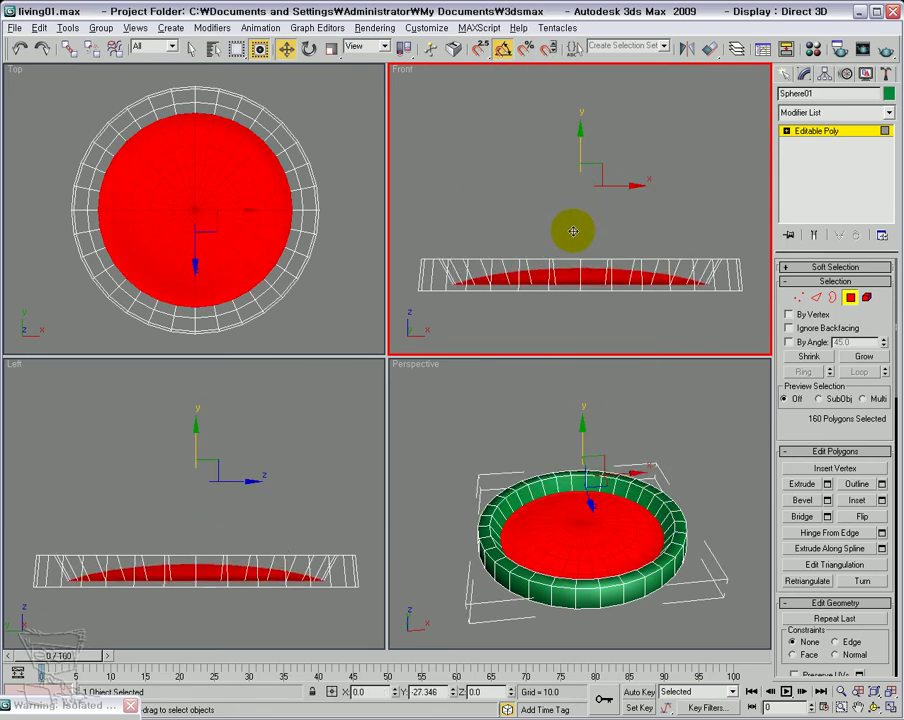
# - Enlarge the sunken cap uniformly in the horizontal plane so the inner wall becomes steeper and the rim narrower
pyautogui.rightClick(305, 185)
pyautogui.rightClick(280, 199)
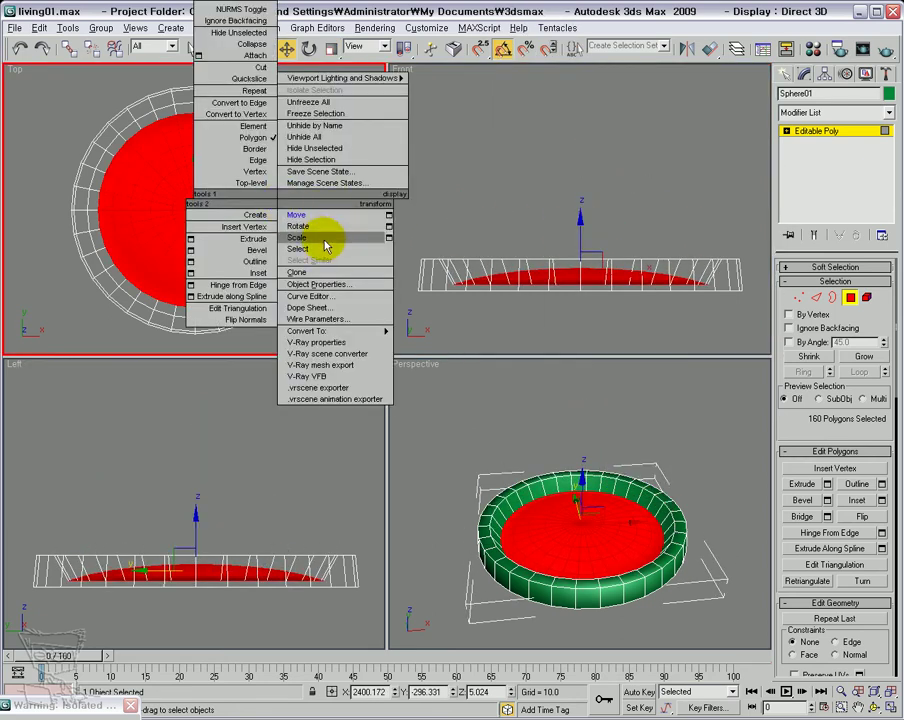
pyautogui.click(324, 238)
pyautogui.moveTo(225, 191); pyautogui.dragTo(232, 183)
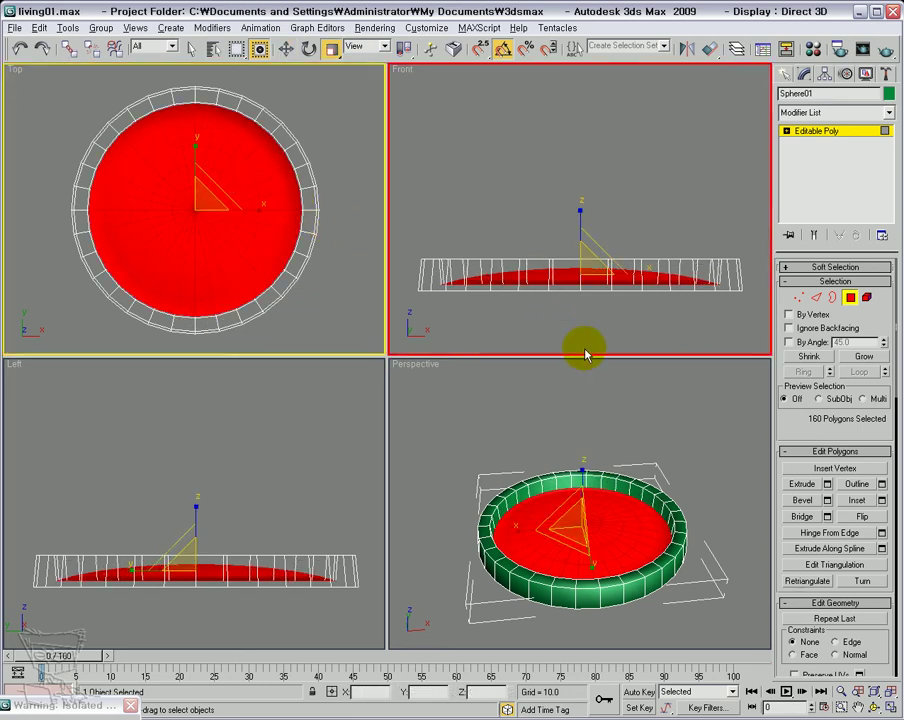
# - Assign material ID 2 to the selected sunken cap polygons
pyautogui.moveTo(784, 412); pyautogui.dragTo(810, 28)
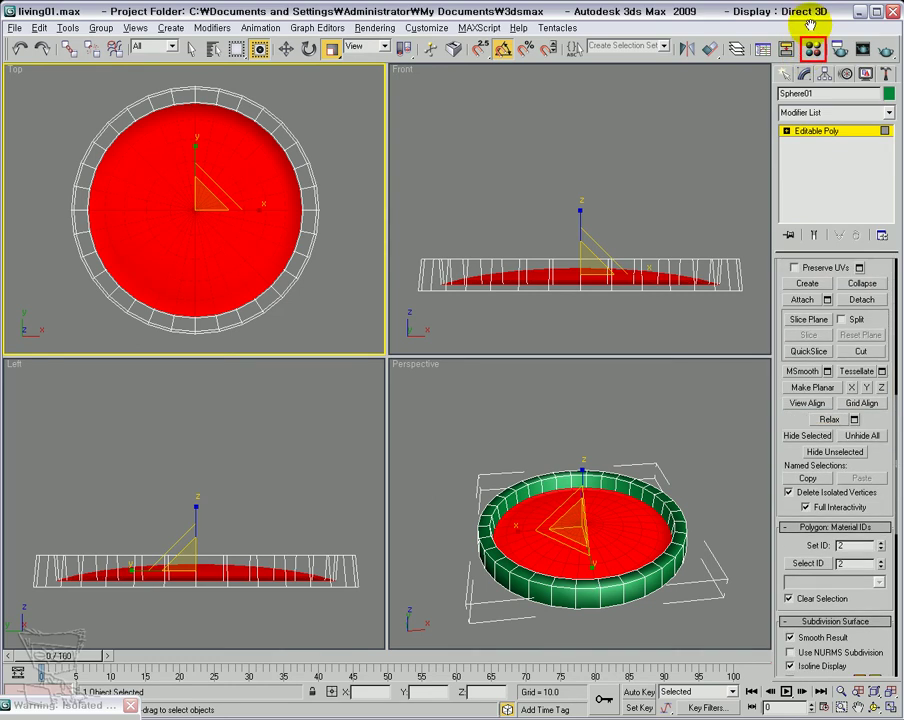
pyautogui.moveTo(787, 480); pyautogui.dragTo(793, 308)
pyautogui.click(843, 346)
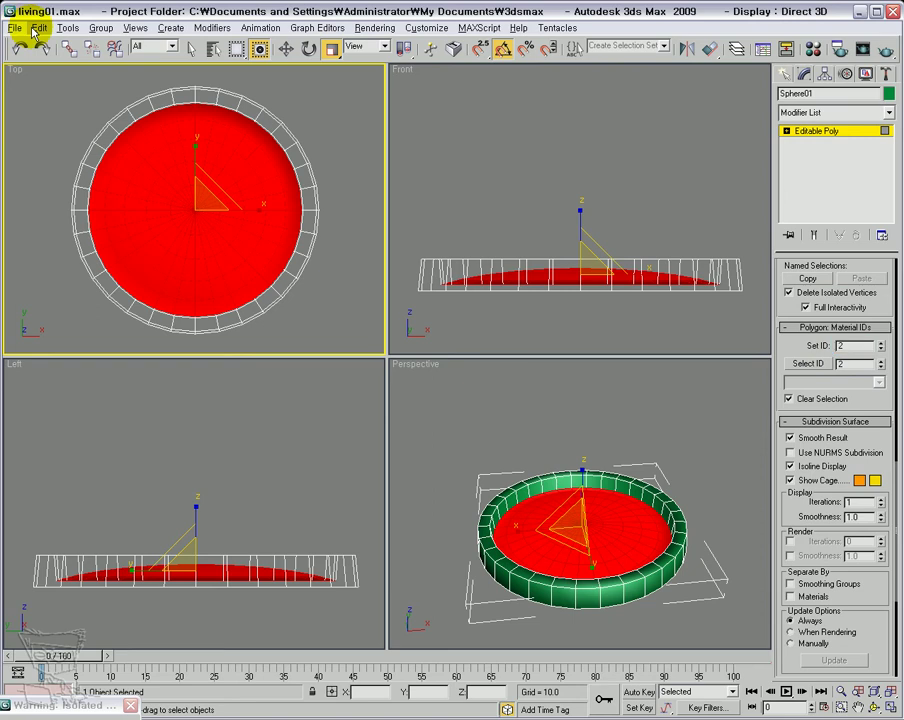
# - Select the polygons of the outer ring and inner wall and set their material ID to 1
pyautogui.rightClick(414, 184)
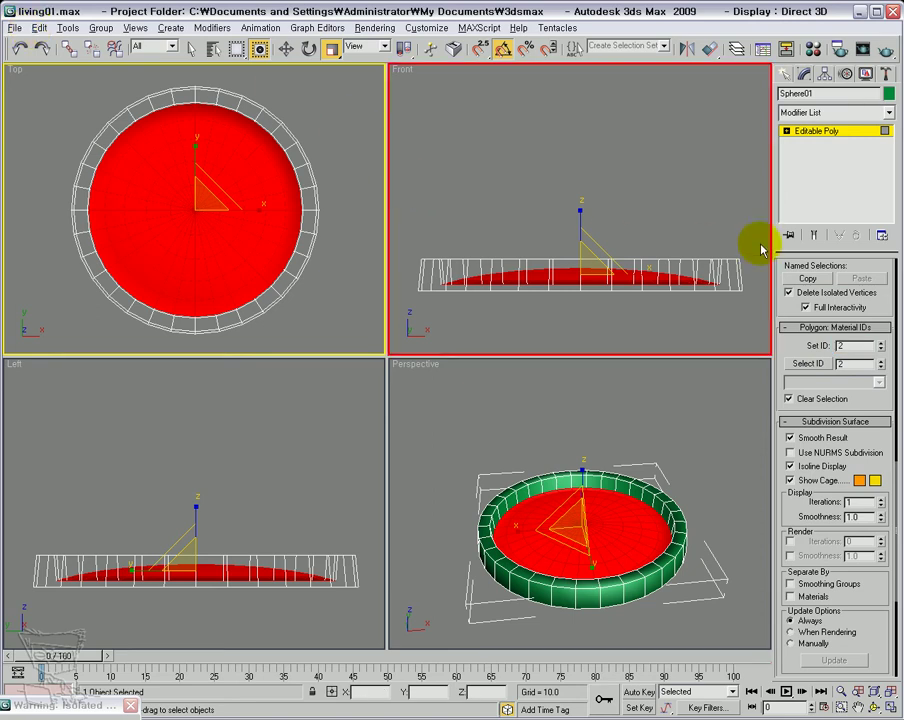
pyautogui.moveTo(755, 234); pyautogui.dragTo(400, 268)
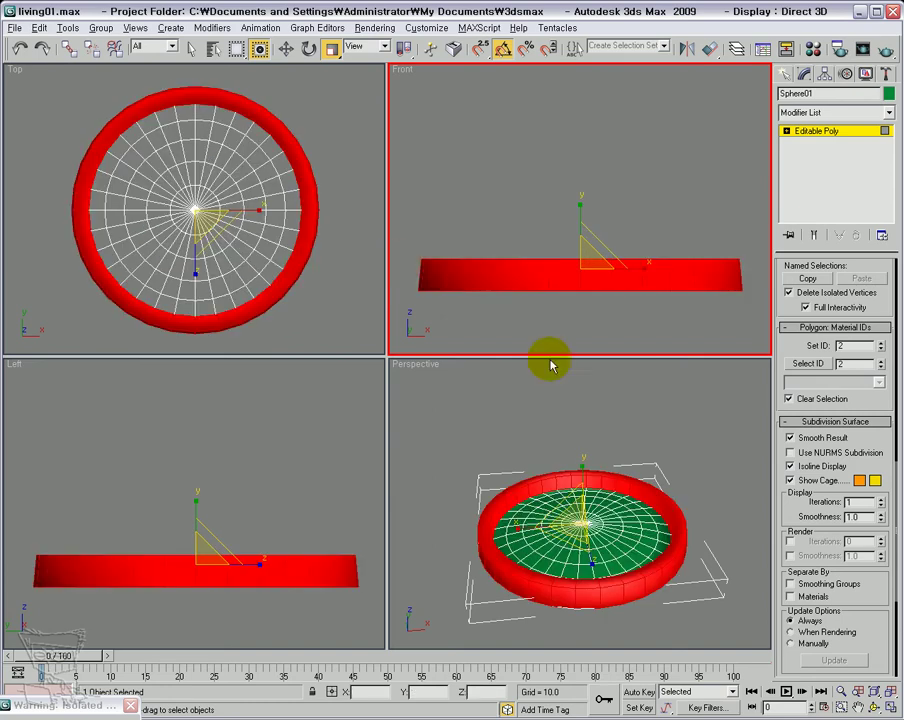
pyautogui.click(880, 346)
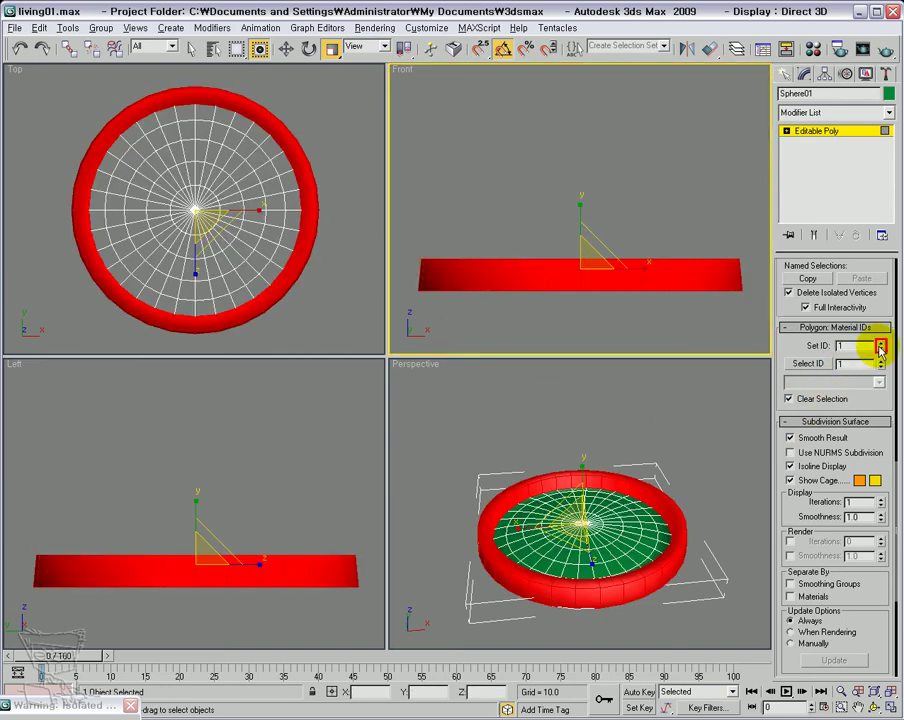
# - Select the flat underside of the fixture, set its material ID to 3, and leave polygon editing
pyautogui.click(452, 297)
pyautogui.moveTo(404, 305); pyautogui.dragTo(777, 284)
pyautogui.click(850, 347)
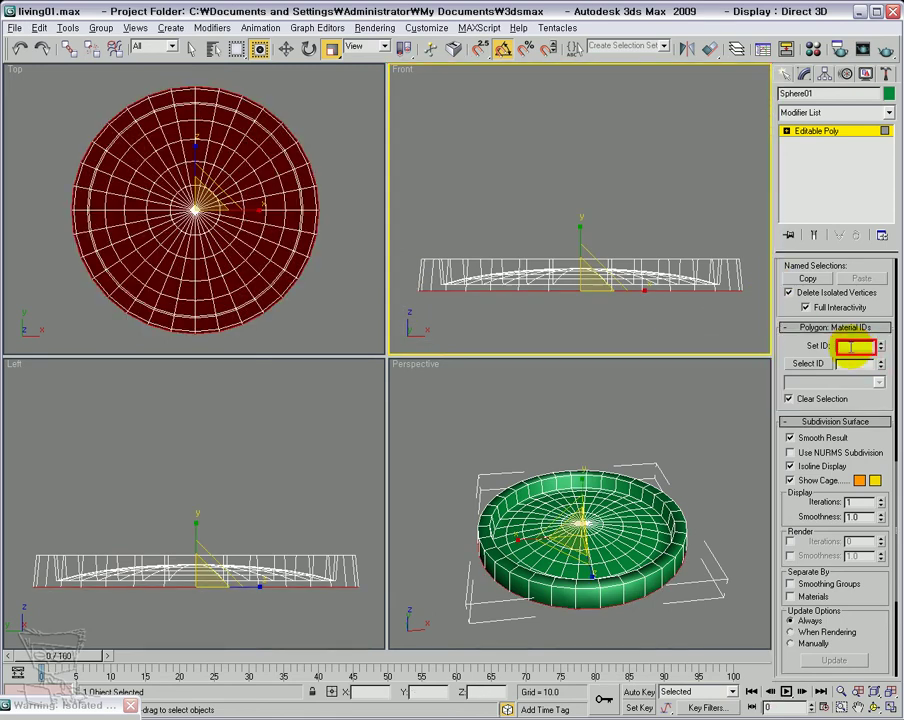
pyautogui.click(660, 310)
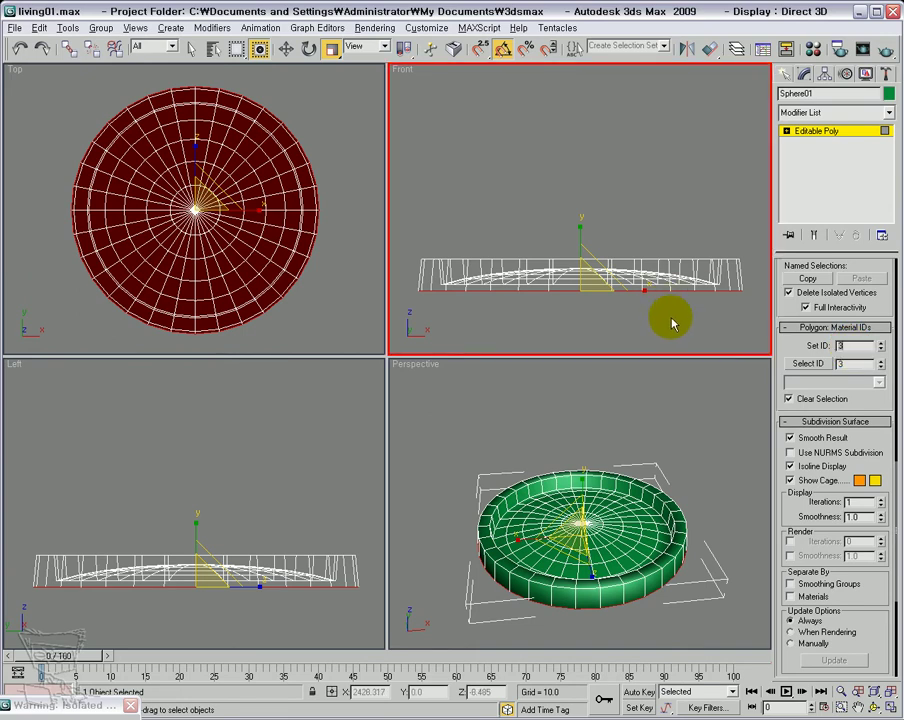
pyautogui.click(845, 136)
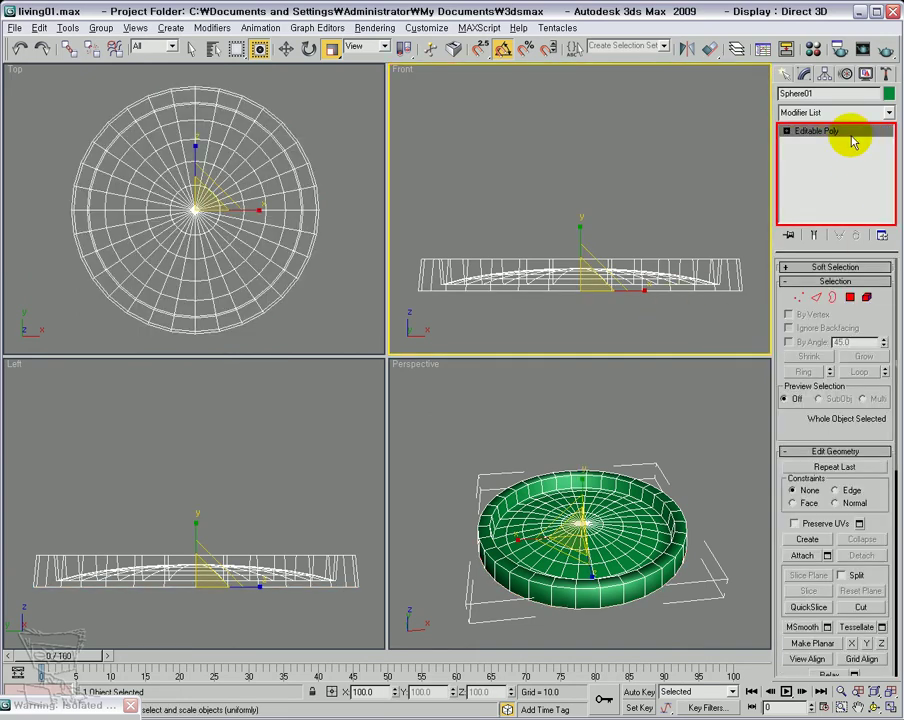
# - Turn the unused 16 - Default material into a Multi/Sub-Object material with 3 sub-materials, discarding the old material
pyautogui.click(815, 50)
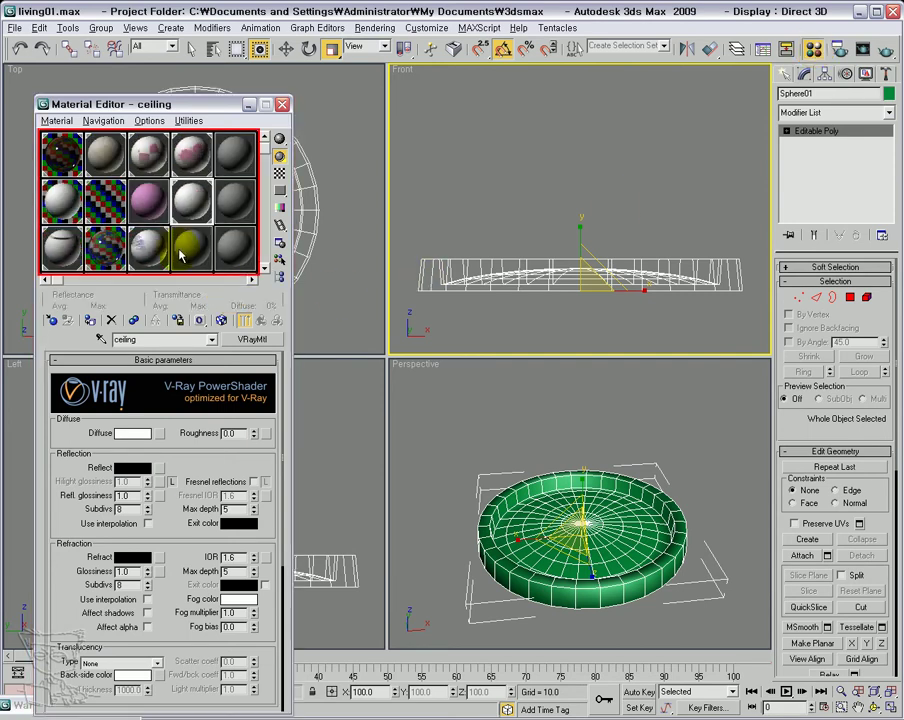
pyautogui.click(186, 248)
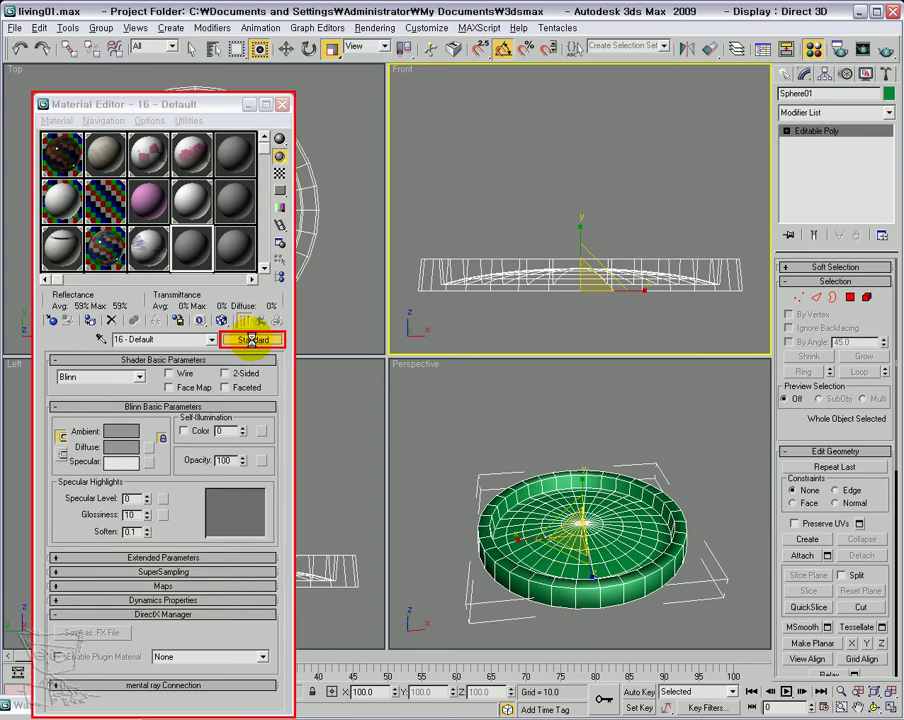
pyautogui.click(256, 339)
pyautogui.click(630, 305)
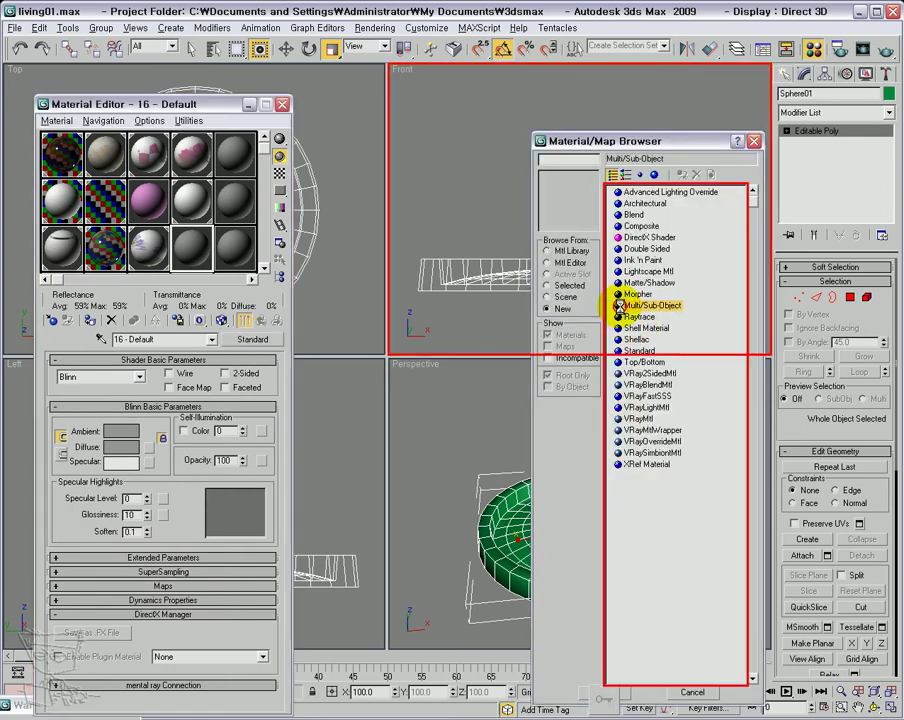
pyautogui.click(603, 692)
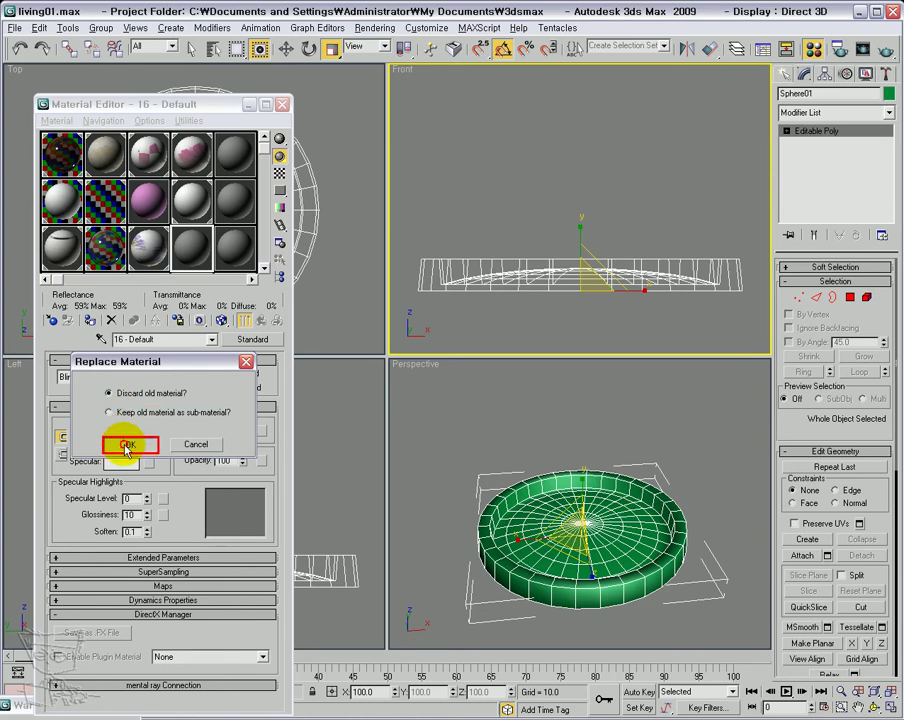
pyautogui.click(126, 446)
pyautogui.click(116, 381)
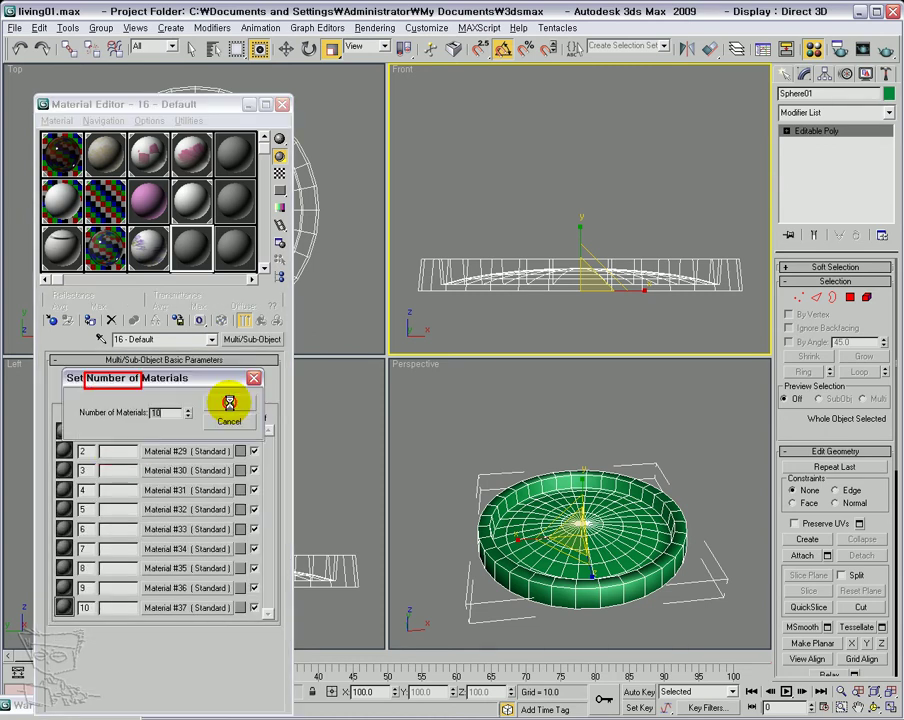
pyautogui.click(229, 404)
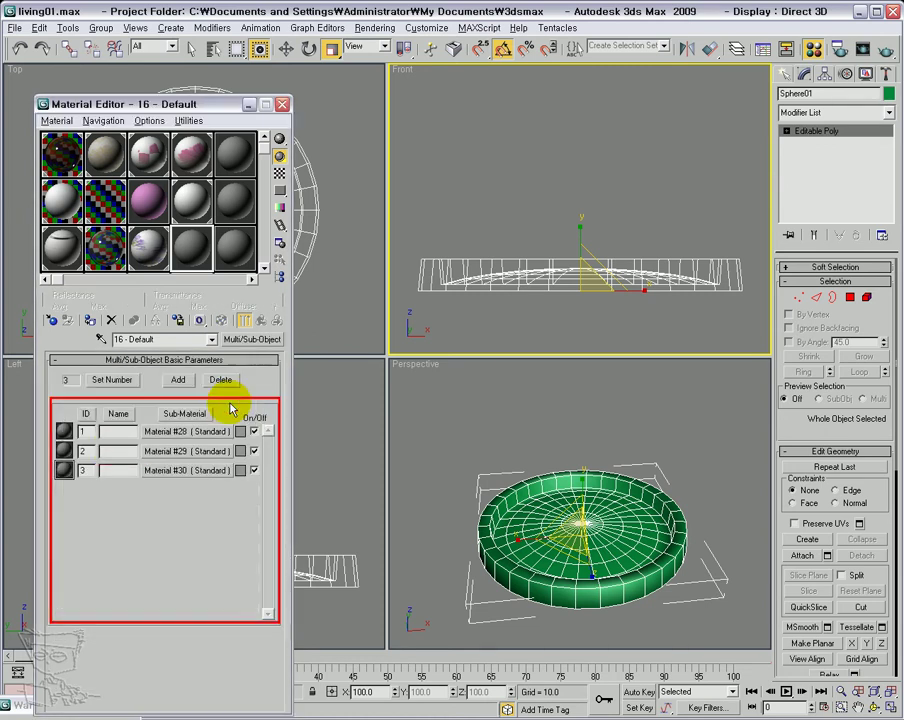
# - Colour sub-material 2 white and sub-material 1 black, and assign the Multi/Sub-Object material to the fixture
pyautogui.click(241, 452)
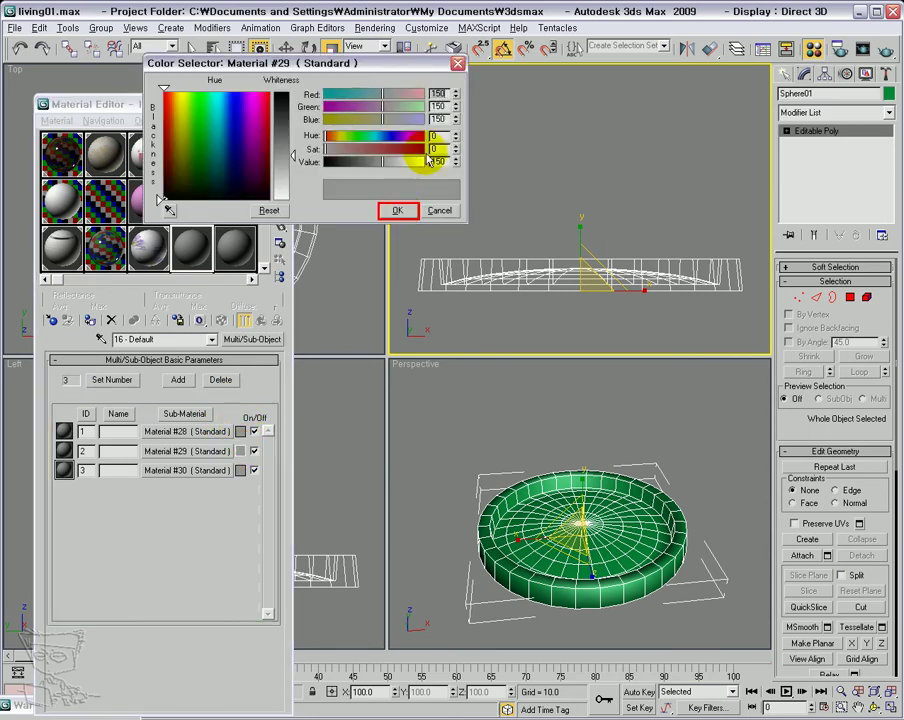
pyautogui.click(291, 199)
pyautogui.click(398, 213)
pyautogui.click(243, 433)
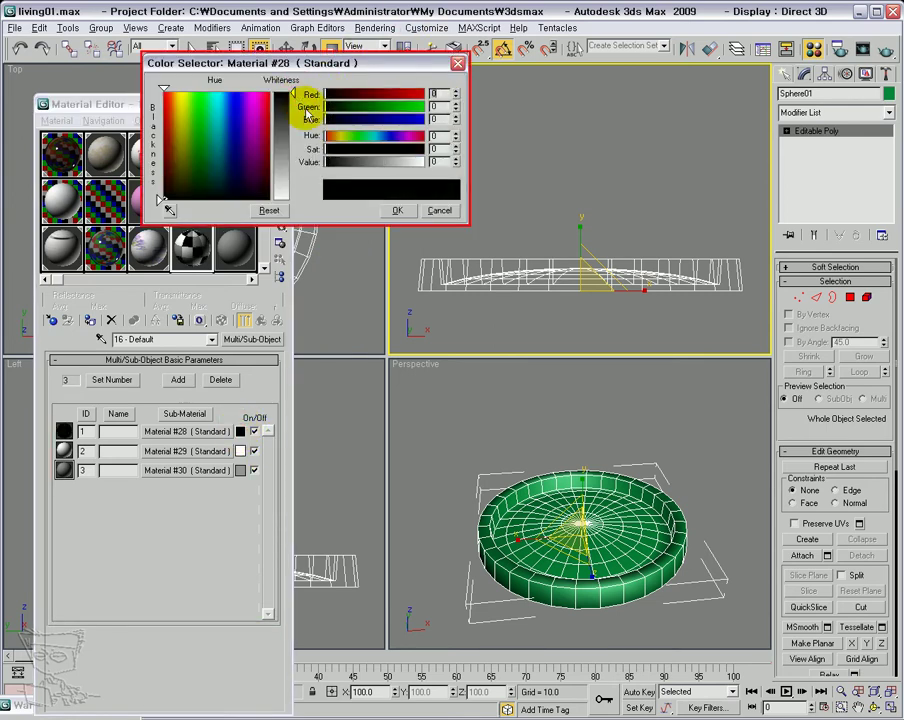
pyautogui.click(398, 210)
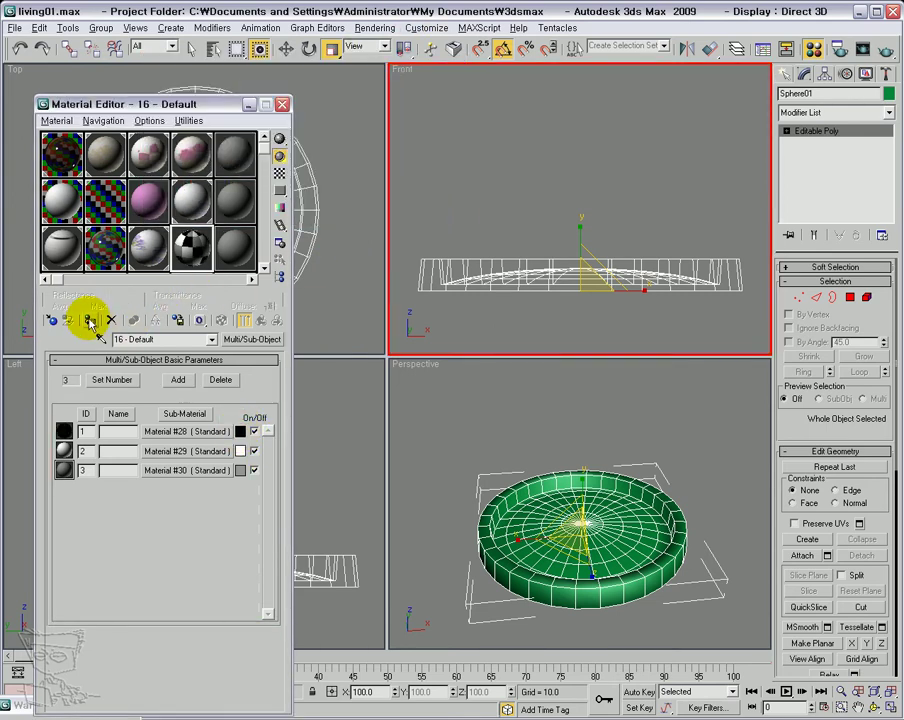
pyautogui.click(90, 320)
pyautogui.keyDown('alt'); pyautogui.moveTo(587, 537); pyautogui.dragTo(630, 579, button='middle'); pyautogui.keyUp('alt')
# - Change sub-material 1 to a VRayMtl and show the checkered background in its sample slot
pyautogui.click(158, 431)
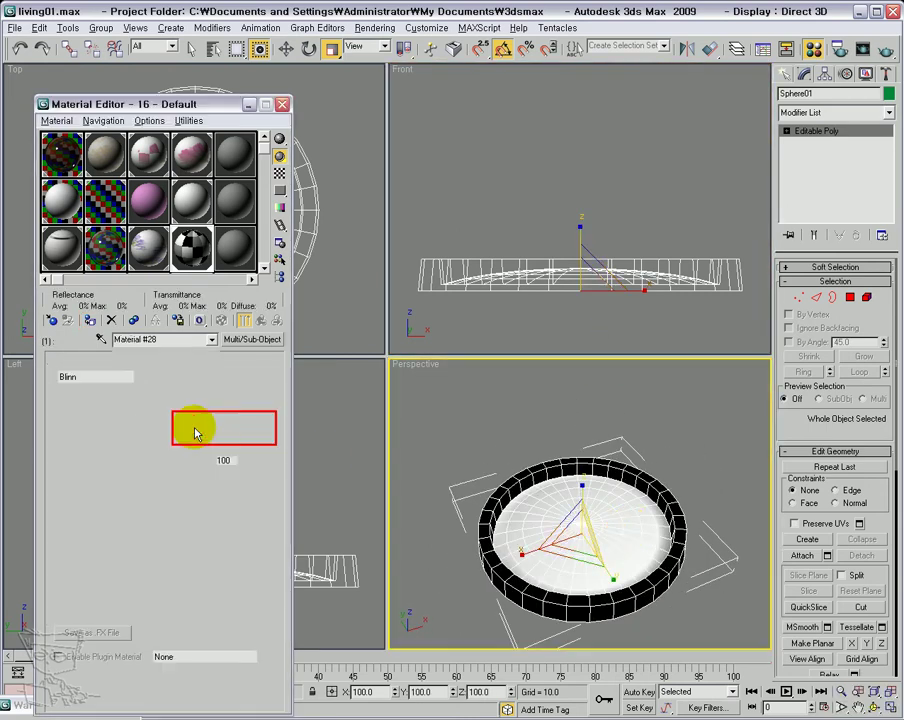
pyautogui.click(250, 337)
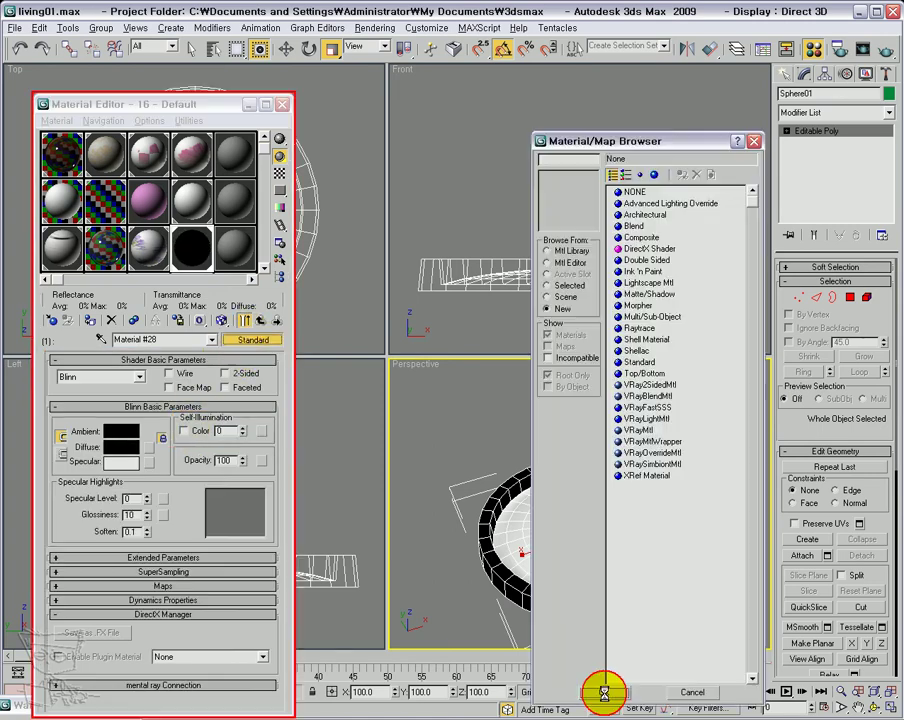
pyautogui.click(638, 430)
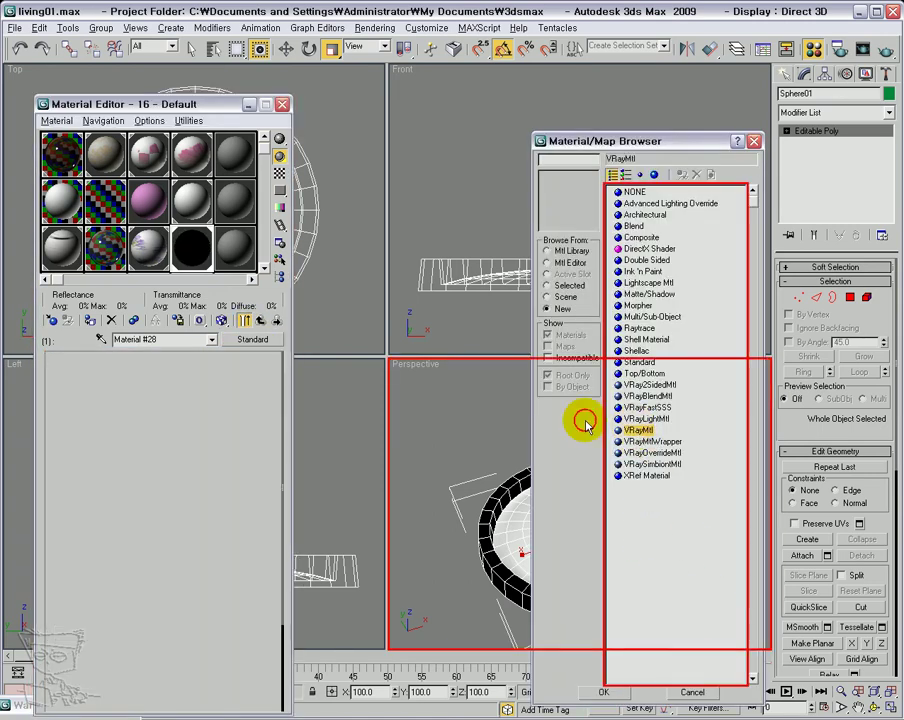
pyautogui.click(281, 176)
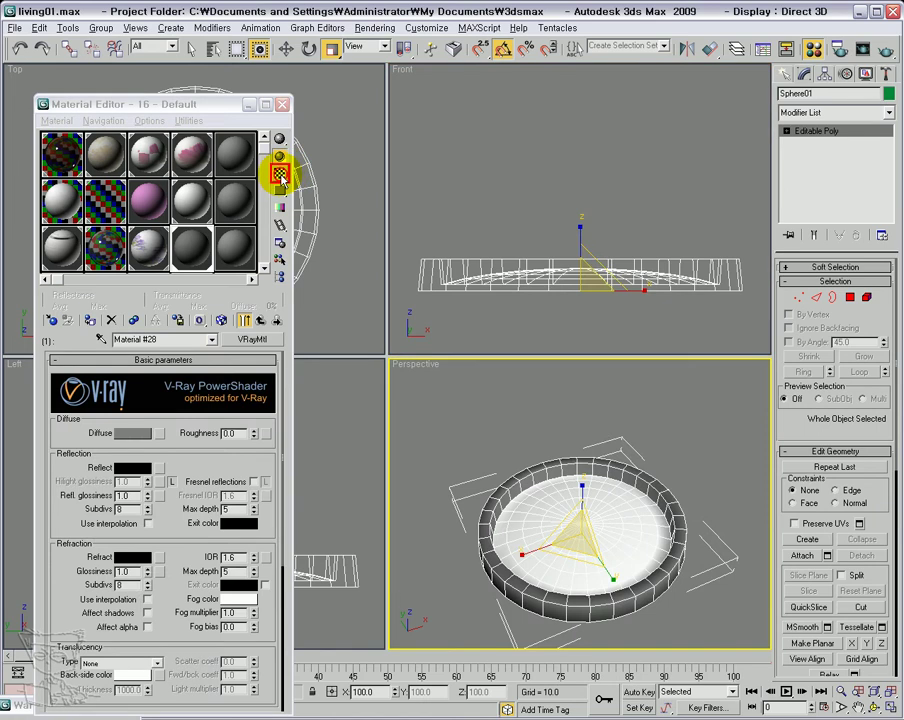
pyautogui.click(280, 175)
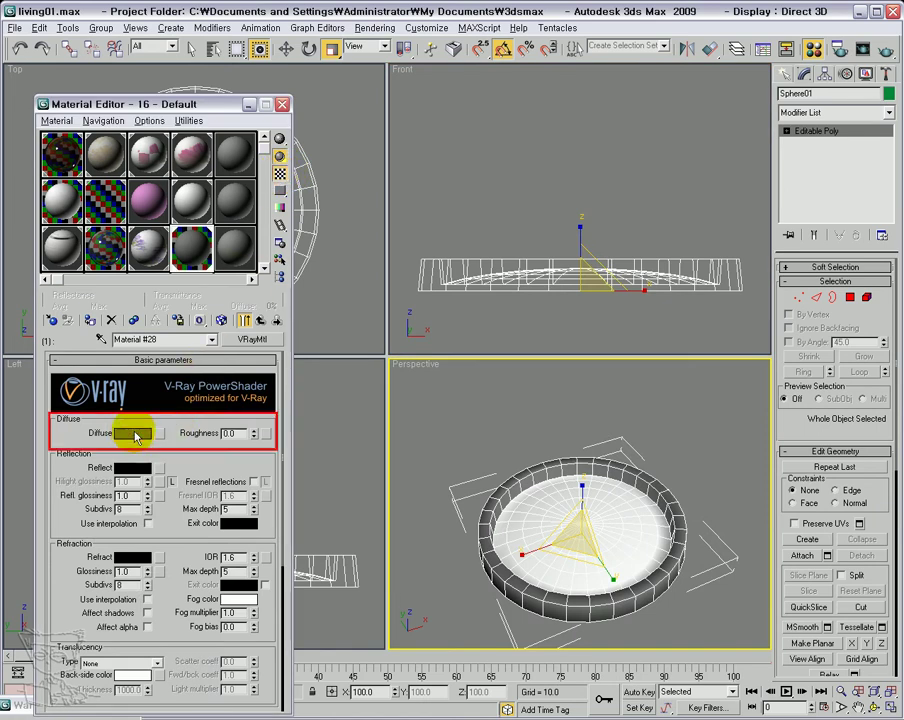
# - Give sub-material 1 a dark grey diffuse colour of value 32 and a grey reflection of value 134, and return to the parent material
pyautogui.click(131, 435)
pyautogui.moveTo(297, 108); pyautogui.dragTo(296, 96)
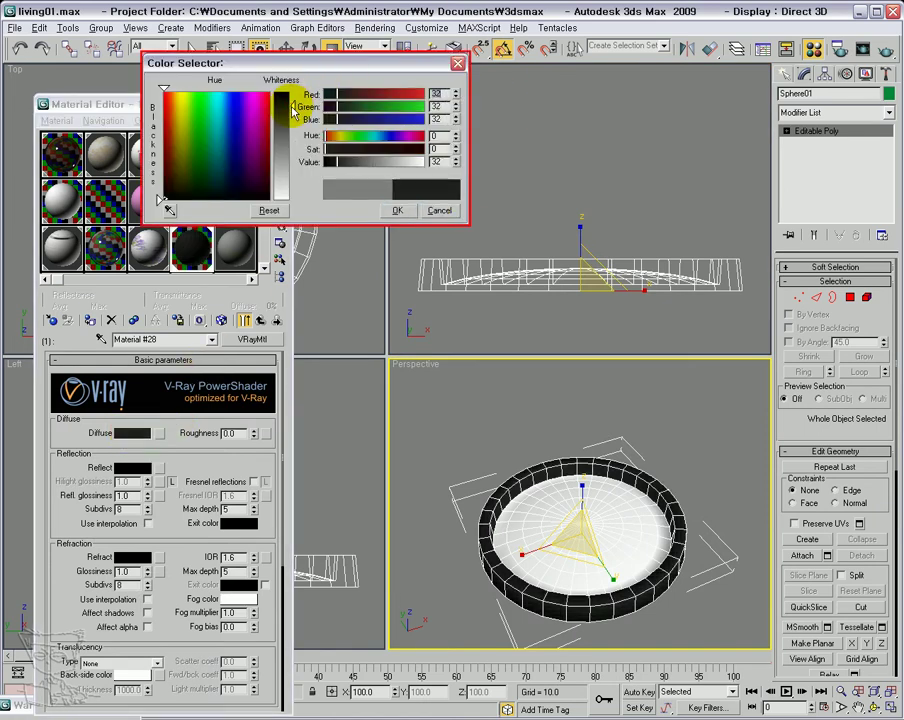
pyautogui.click(127, 468)
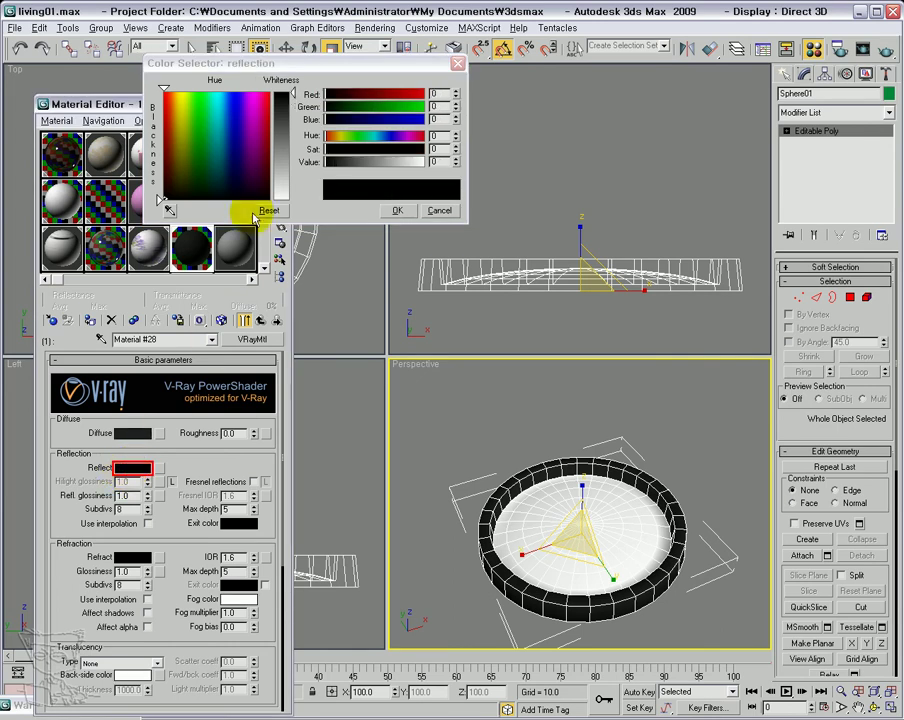
pyautogui.moveTo(296, 155); pyautogui.dragTo(293, 152)
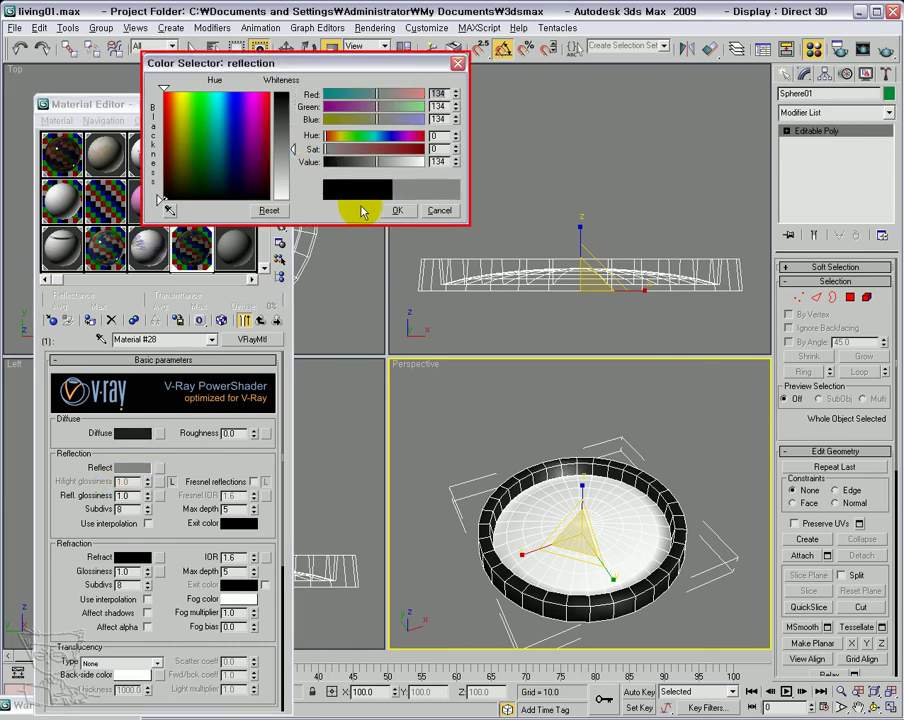
pyautogui.click(395, 212)
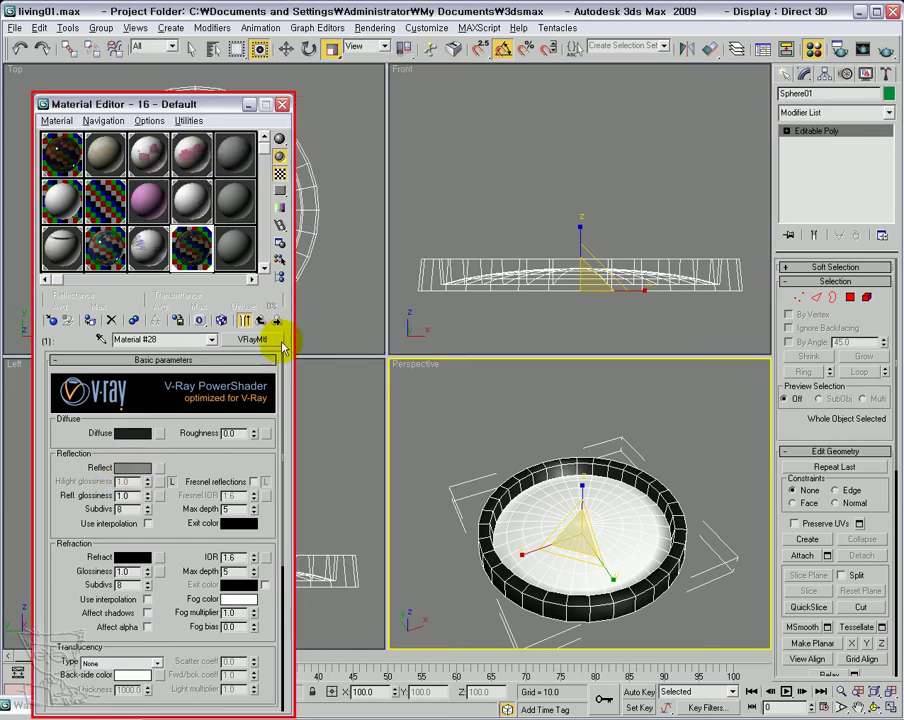
pyautogui.click(261, 322)
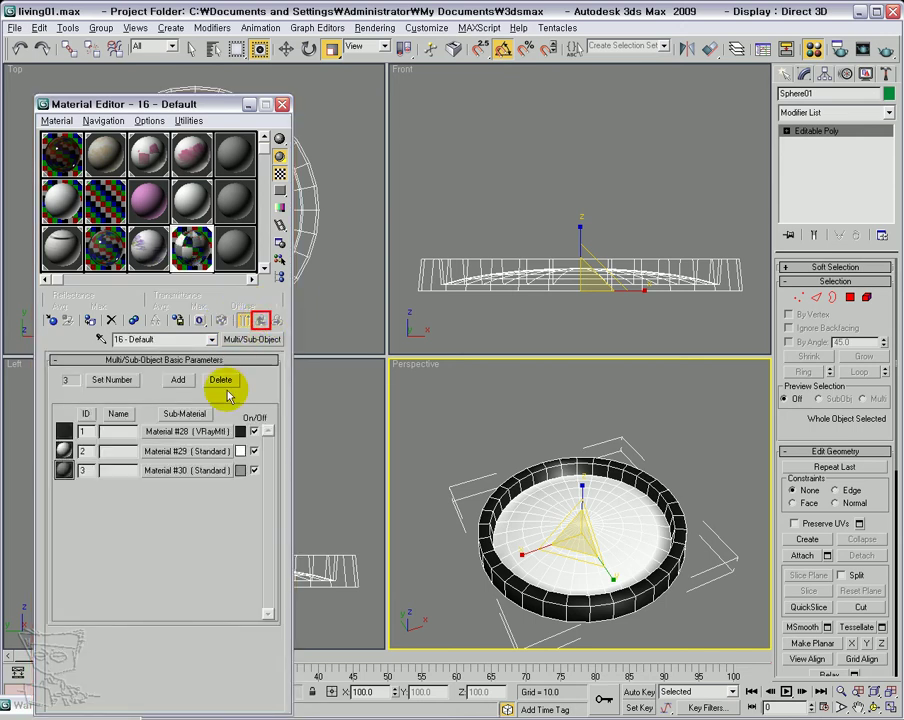
# - Change sub-material 2 to a VRayLightMtl with a colour multiplier of 2.0 and return to the parent material
pyautogui.click(188, 452)
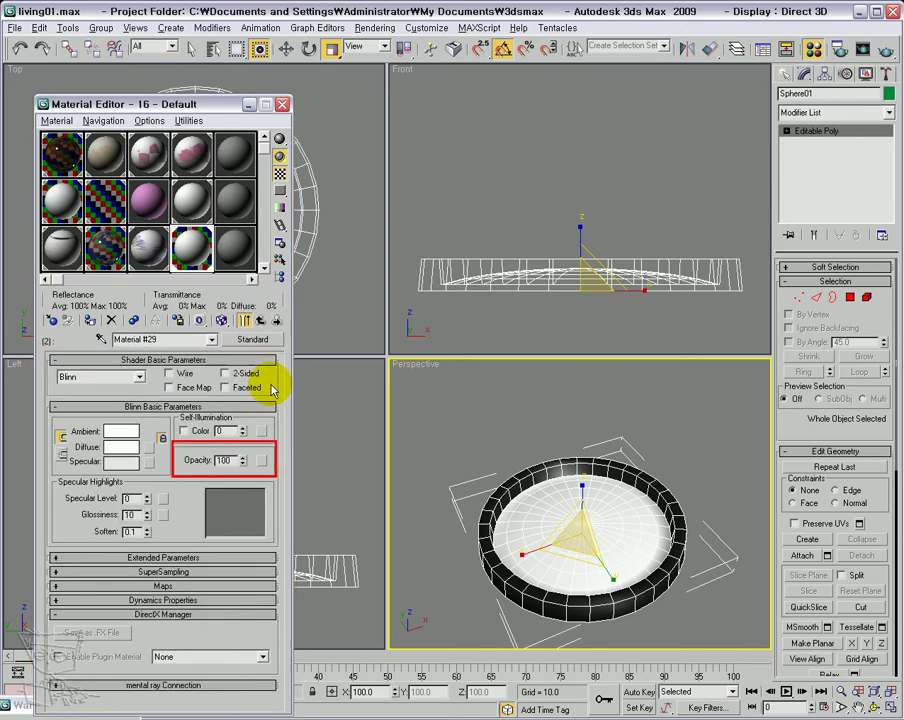
pyautogui.click(256, 339)
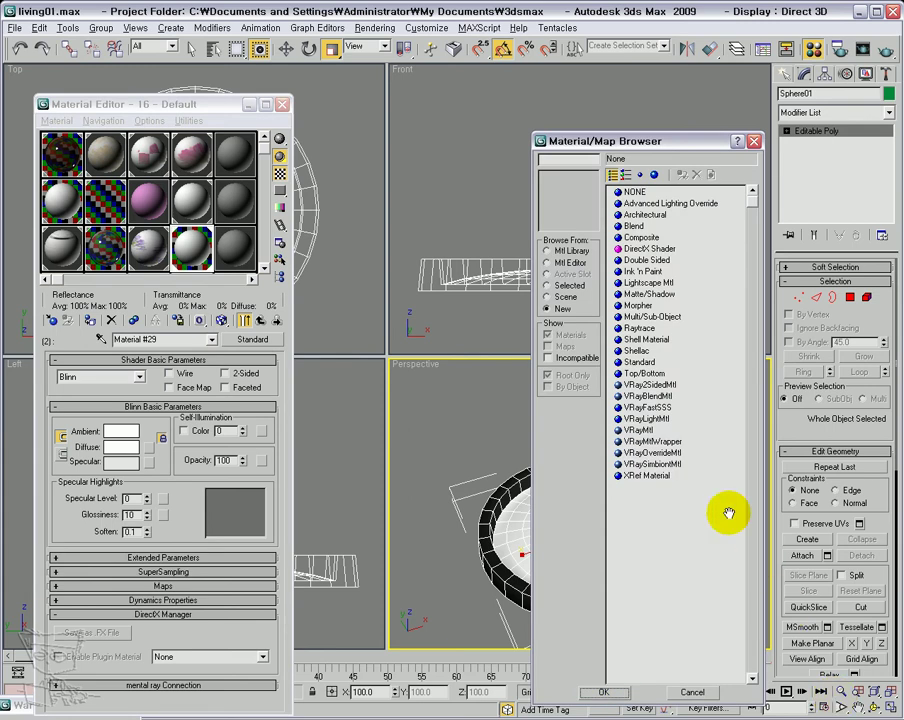
pyautogui.click(634, 410)
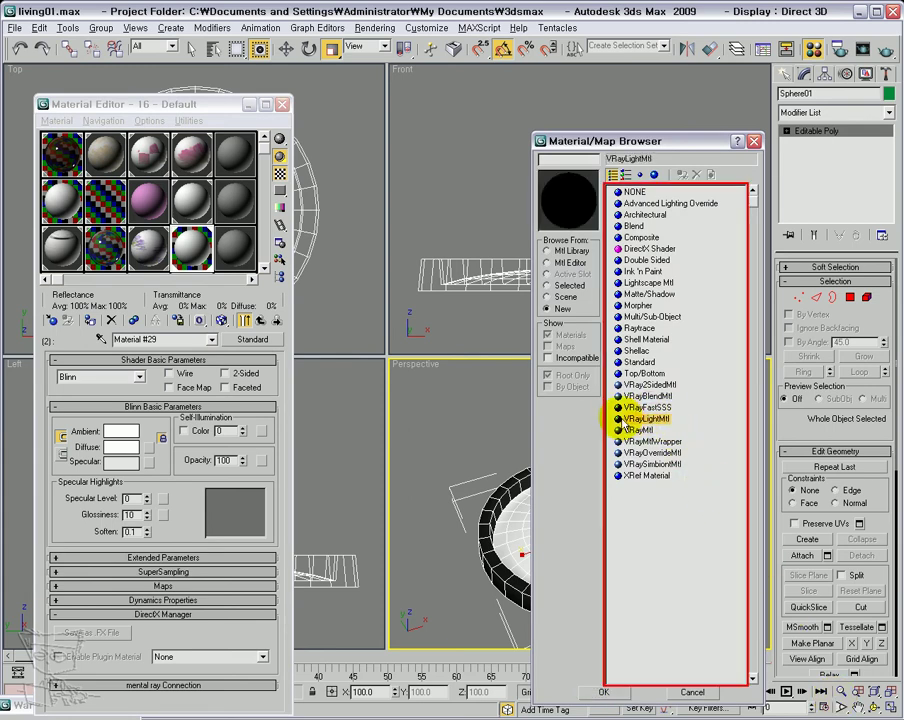
pyautogui.doubleClick(618, 421)
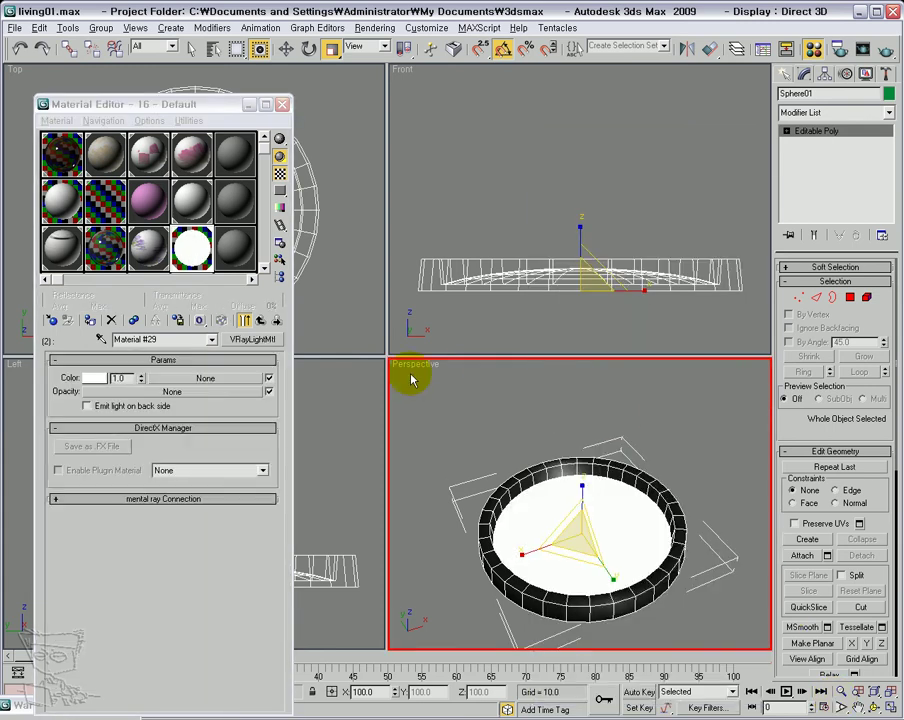
pyautogui.moveTo(129, 380); pyautogui.dragTo(100, 377)
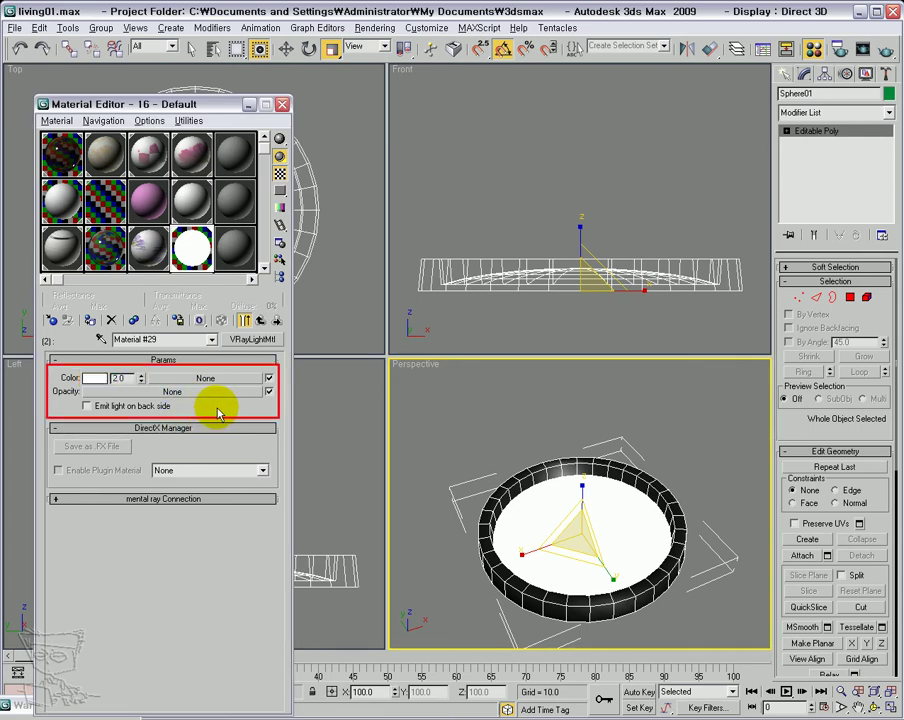
pyautogui.click(260, 320)
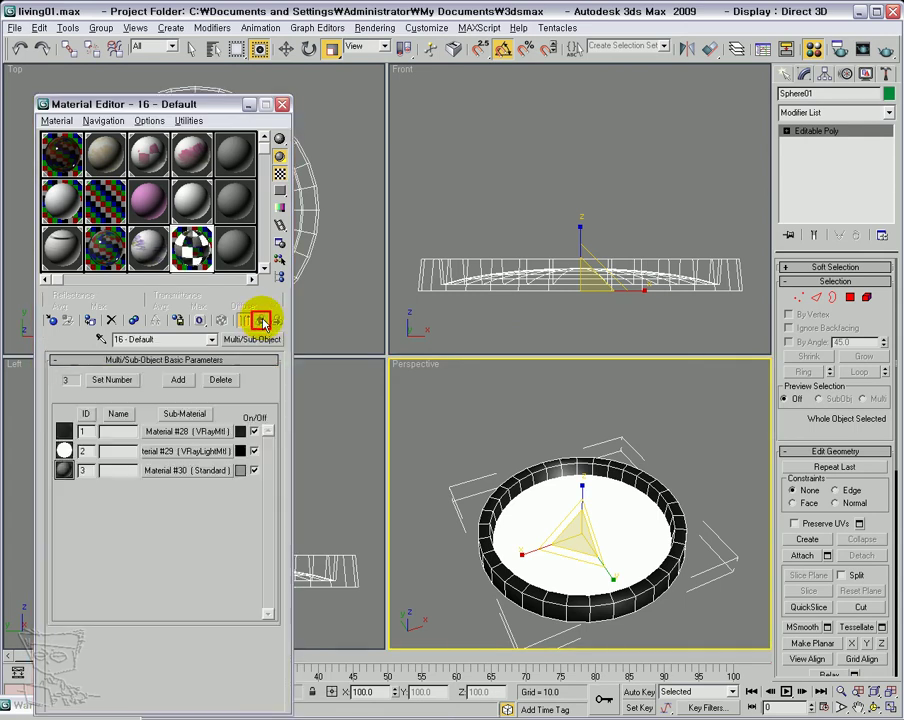
# - Change sub-material 3 to a VRayMtl with its default settings and return to the parent material
pyautogui.click(205, 476)
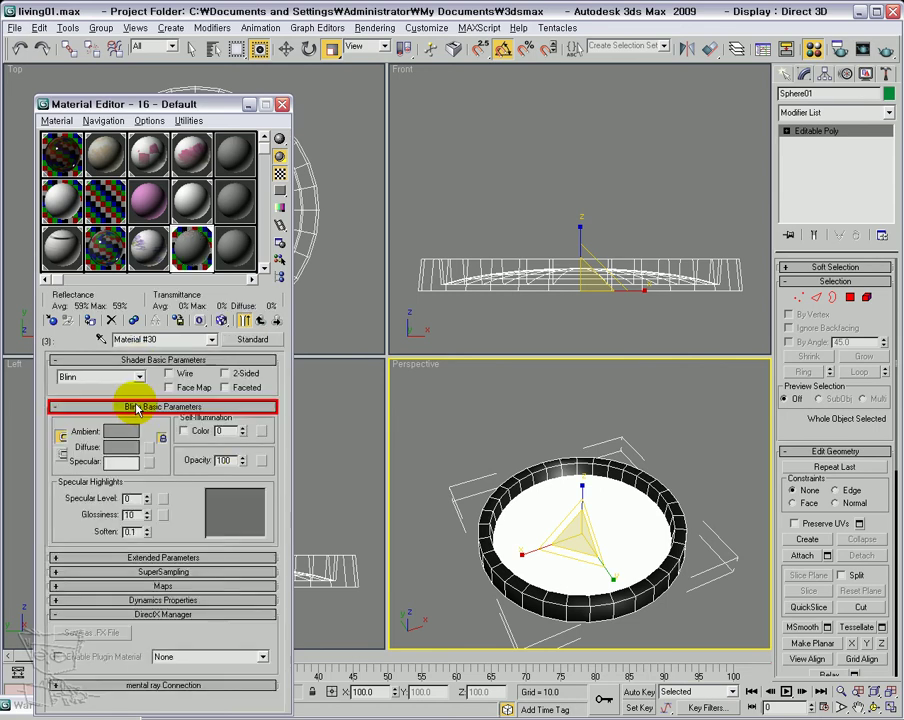
pyautogui.click(268, 340)
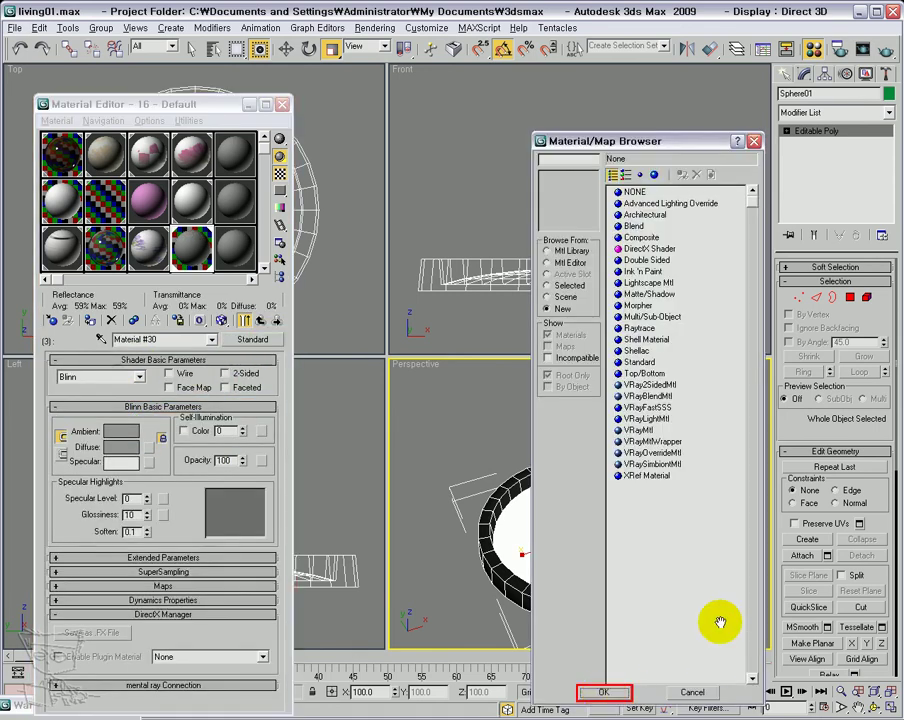
pyautogui.doubleClick(640, 432)
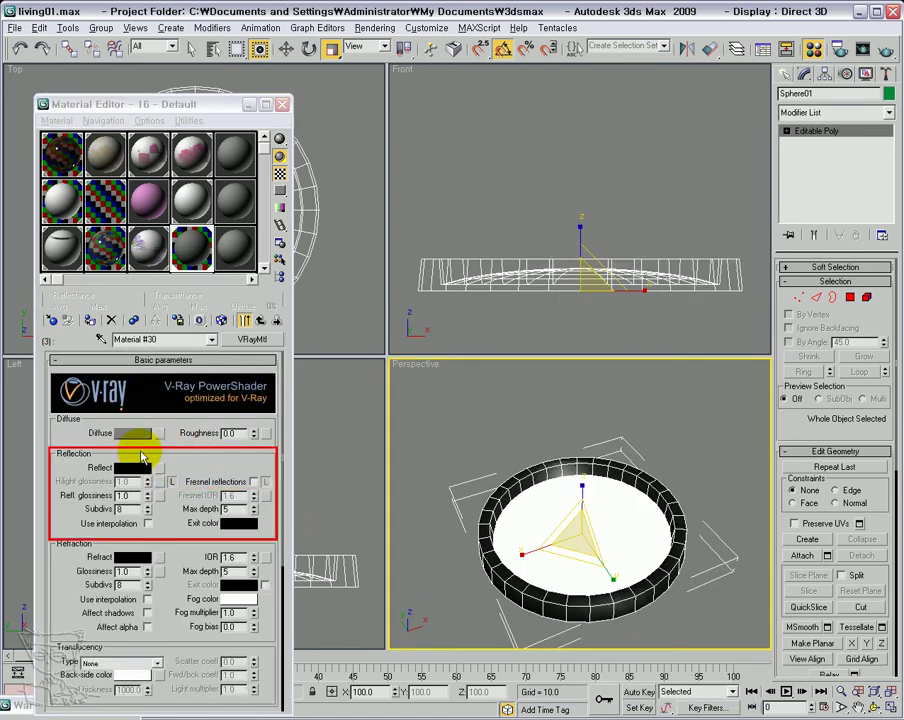
pyautogui.click(260, 320)
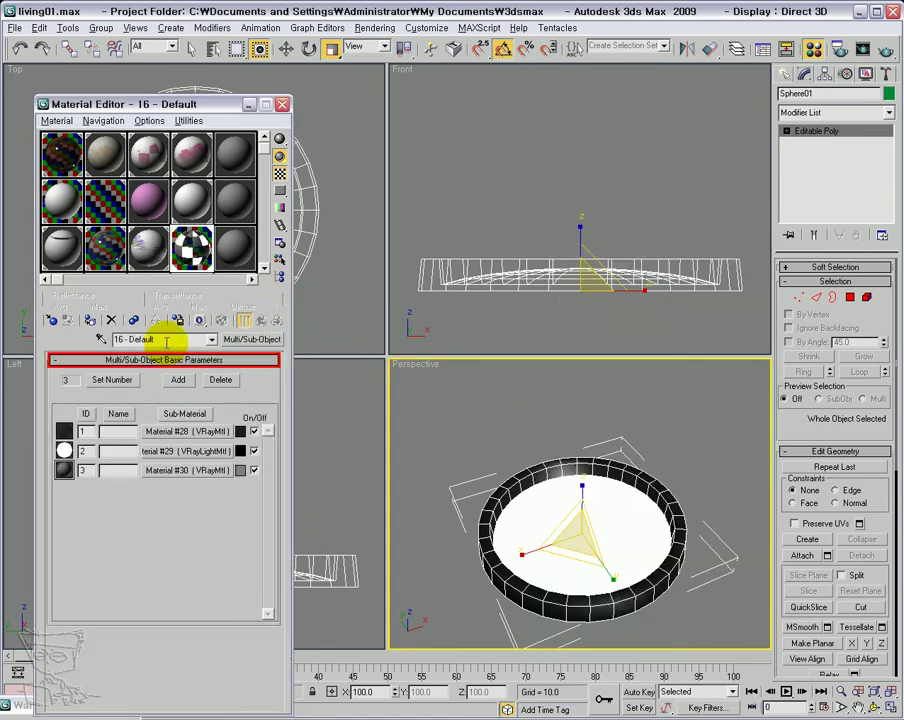
# - Rename the Multi/Sub-Object material to spot and close the material editor
pyautogui.click(50, 321)
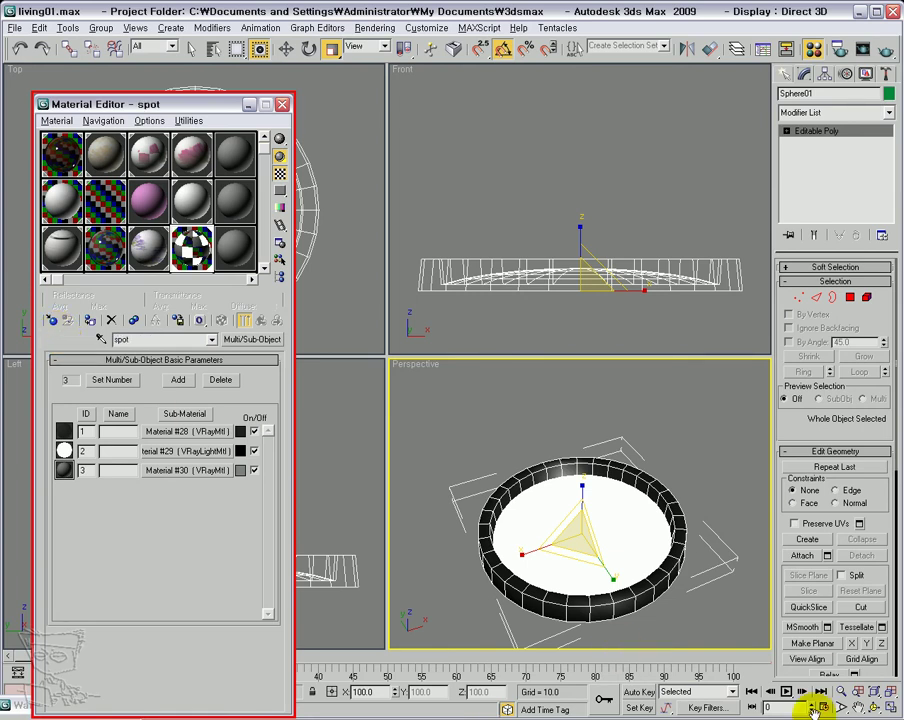
pyautogui.keyDown('alt'); pyautogui.moveTo(594, 552); pyautogui.dragTo(640, 488, button='middle'); pyautogui.keyUp('alt')
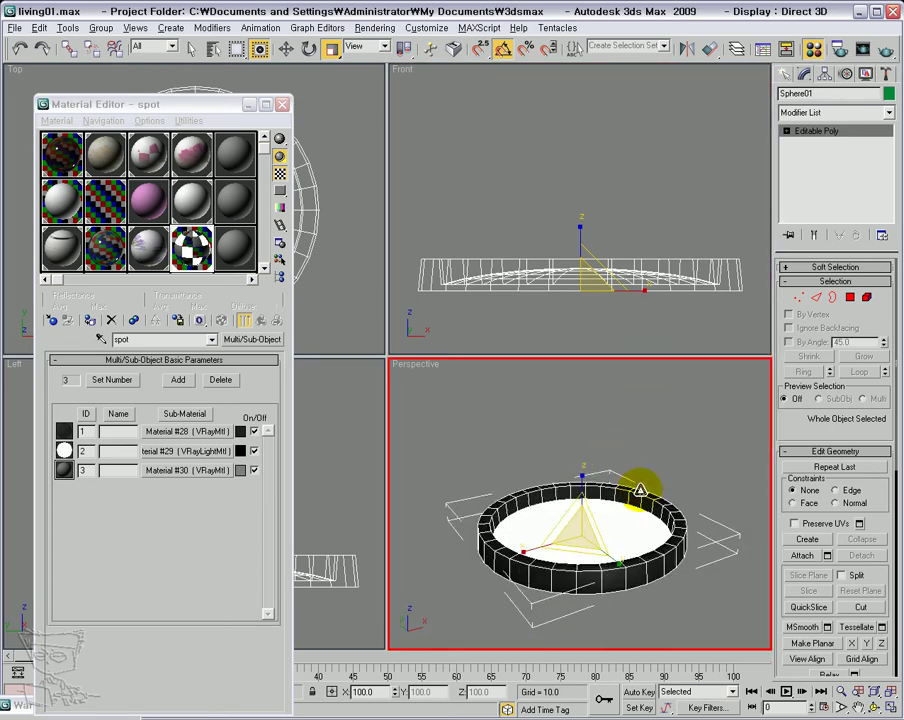
pyautogui.rightClick(567, 449)
pyautogui.click(597, 486)
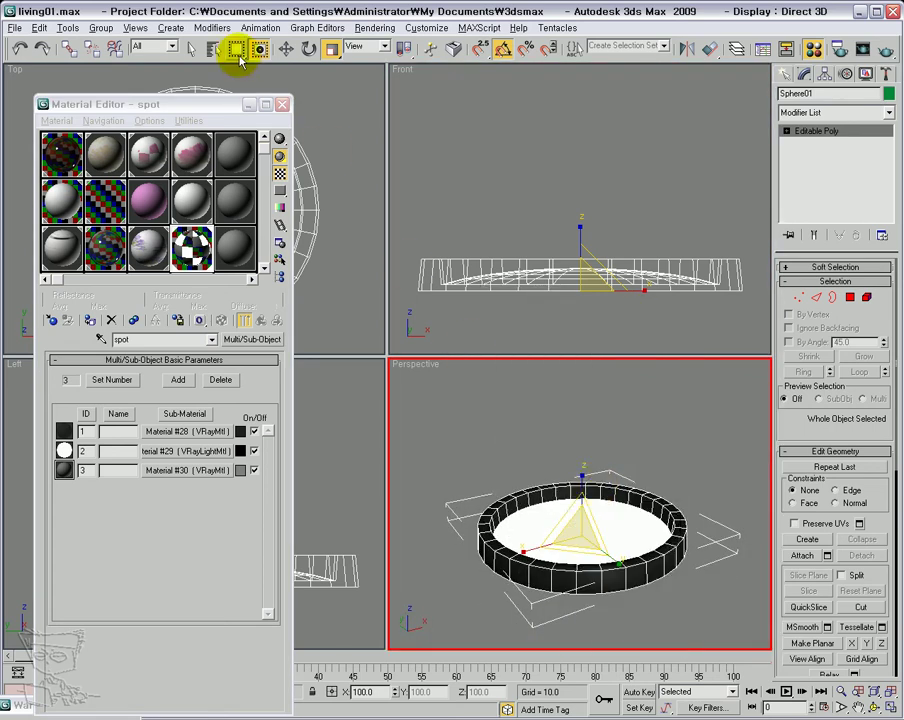
pyautogui.click(282, 104)
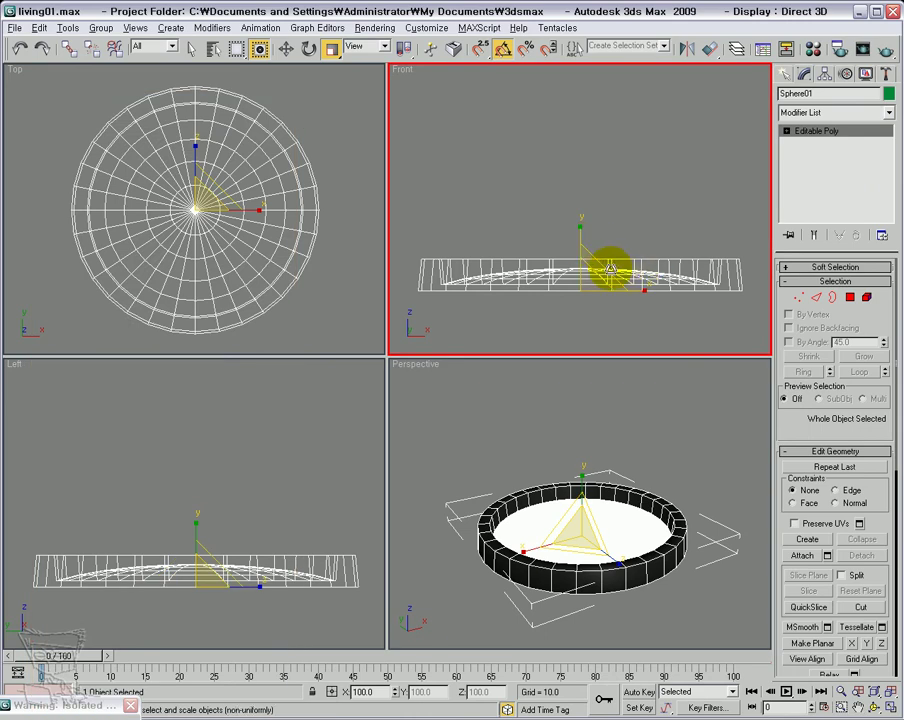
# - Rotate the fixture 180 degrees about the X axis so that its recessed side faces down
pyautogui.rightClick(620, 280)
pyautogui.click(624, 292)
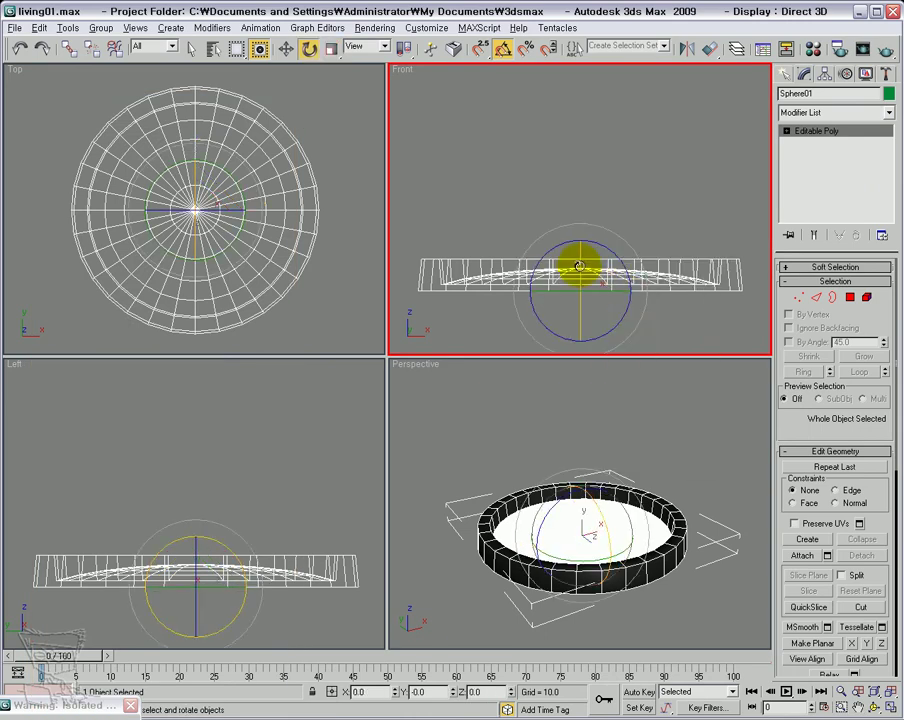
pyautogui.moveTo(579, 264); pyautogui.dragTo(580, 391)
# - Activate the Move tool and exit isolation mode to bring back the rest of the room
pyautogui.rightClick(586, 313)
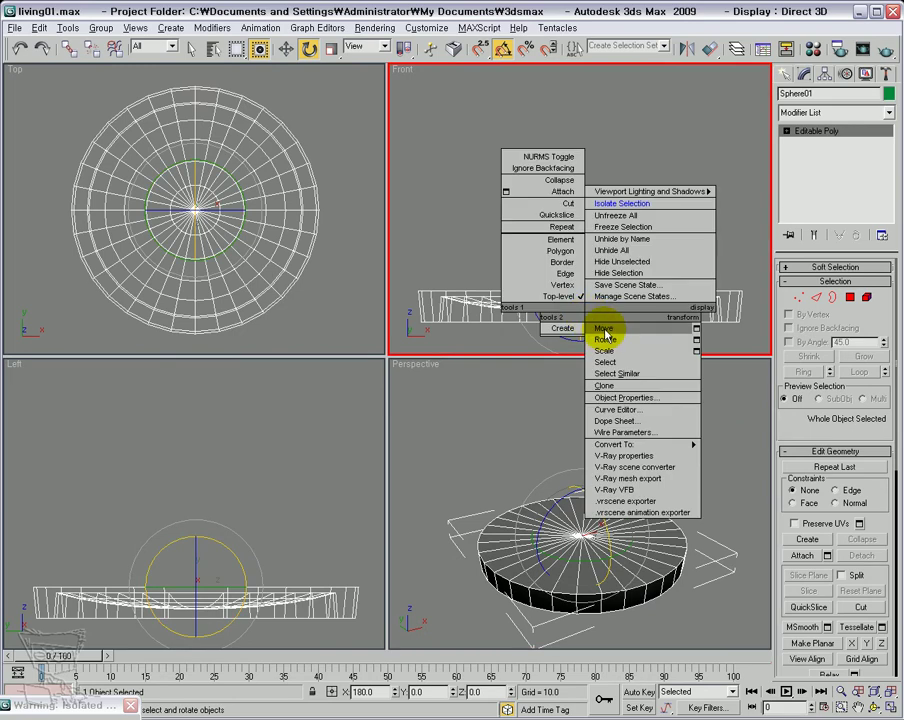
pyautogui.click(604, 329)
pyautogui.moveTo(70, 704); pyautogui.dragTo(92, 668)
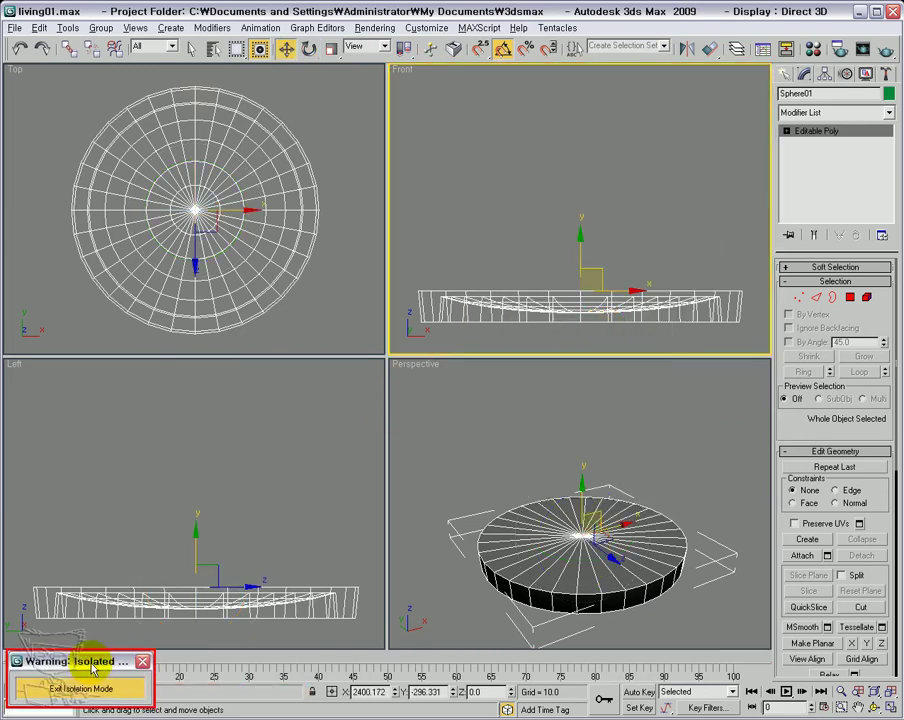
pyautogui.click(80, 688)
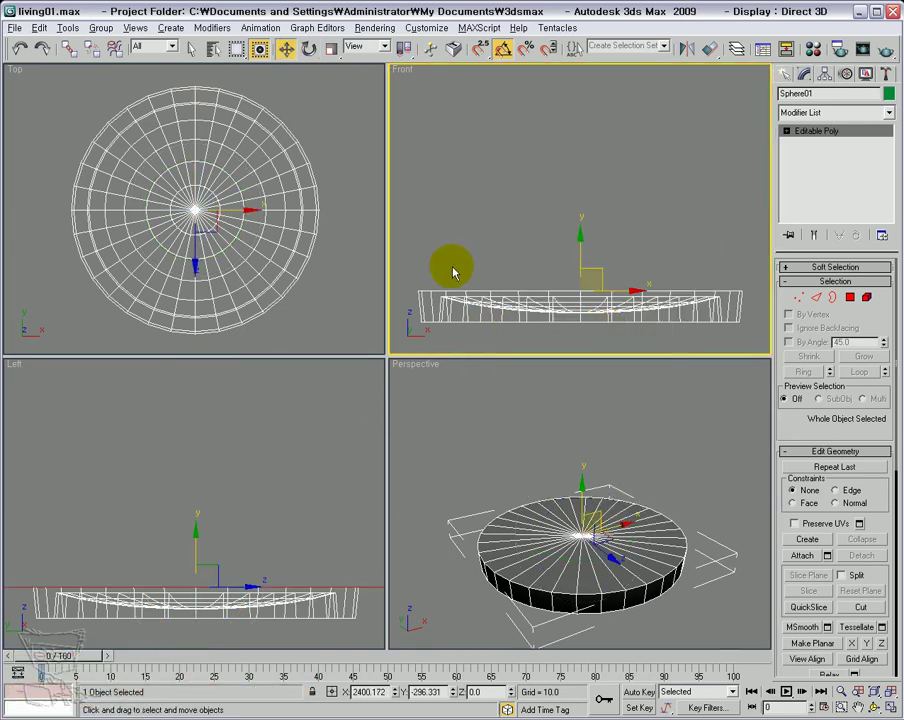
# - Raise the fixture in the front view to ceiling height, at a Z position of about 2645
pyautogui.press('n')
pyautogui.scroll(-5, 466, 202)
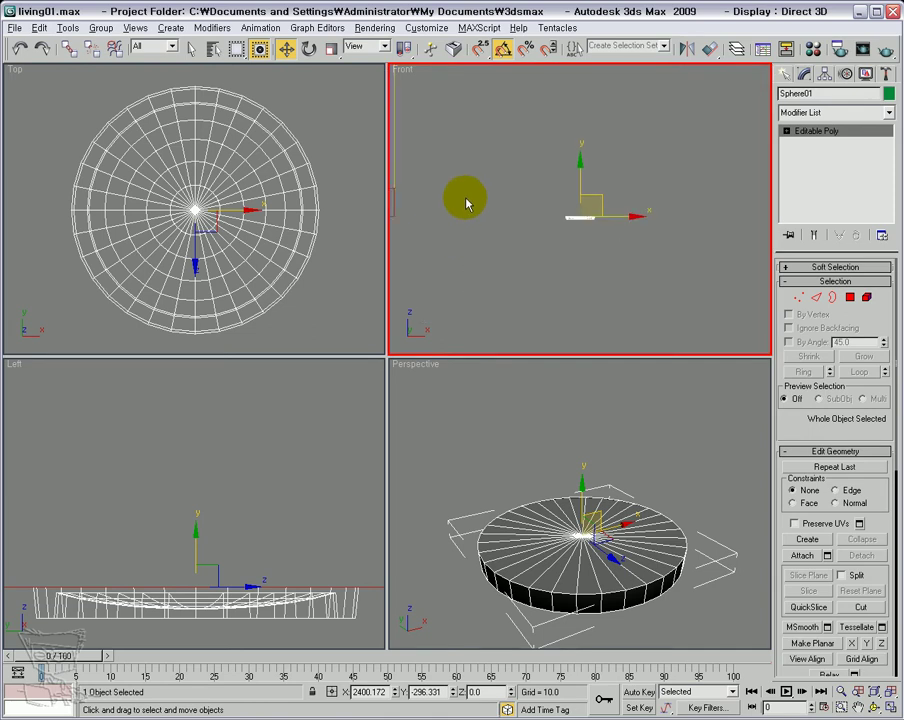
pyautogui.moveTo(466, 202); pyautogui.dragTo(476, 285, button='middle')
pyautogui.scroll(4, 476, 285)
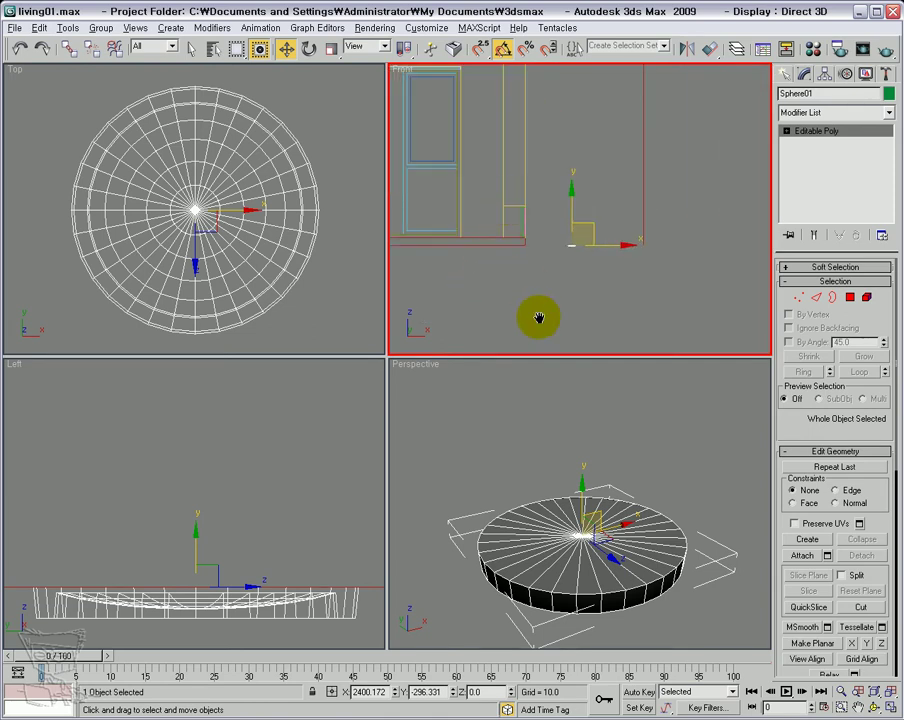
pyautogui.moveTo(583, 243); pyautogui.dragTo(583, 56)
pyautogui.moveTo(584, 195); pyautogui.dragTo(612, 385, button='middle')
pyautogui.scroll(6, 597, 318)
pyautogui.moveTo(590, 182); pyautogui.dragTo(597, 98, button='middle')
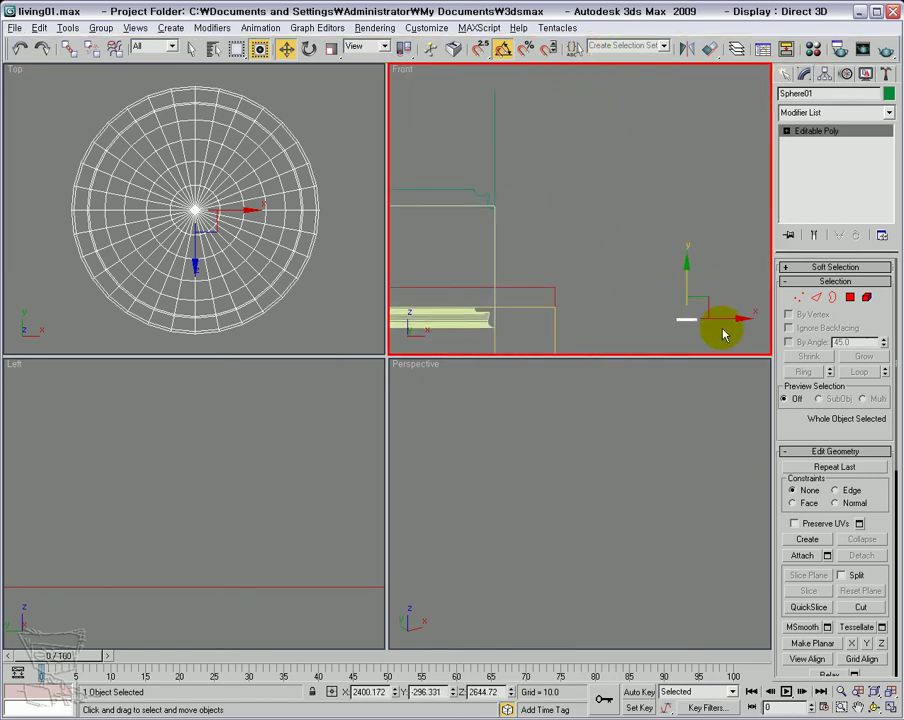
# - Move the fixture horizontally in the front view to the edge of the ceiling moulding, at an X position of about 1350
pyautogui.moveTo(723, 320); pyautogui.dragTo(510, 306)
pyautogui.scroll(5, 492, 318)
pyautogui.moveTo(632, 180); pyautogui.dragTo(670, 129, button='middle')
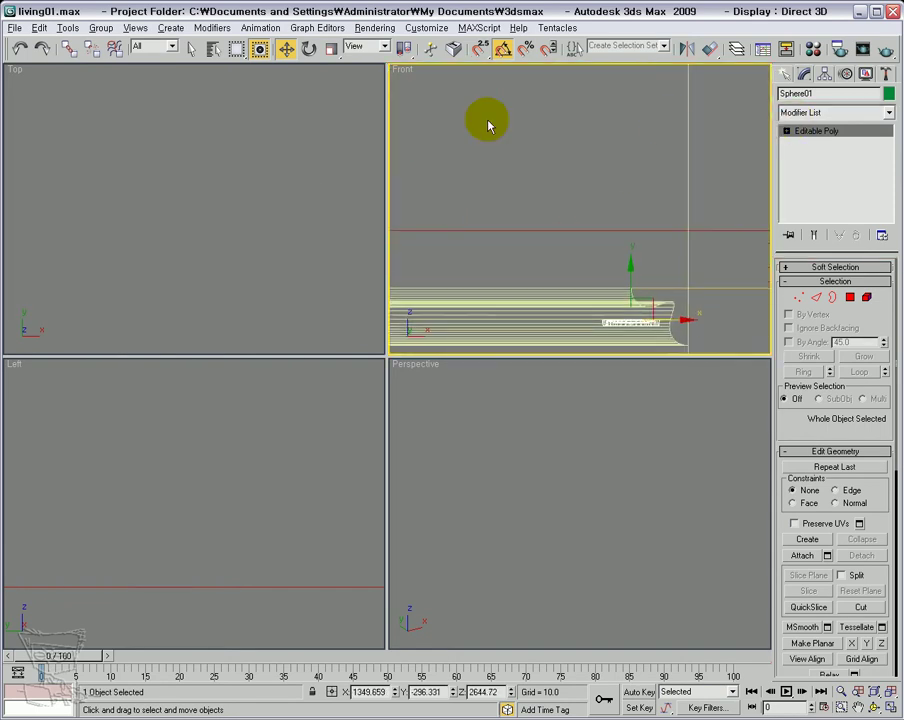
# - Move the fixture in the front view against the ceiling surface, to about X 1225 and Z 2698
pyautogui.moveTo(582, 186); pyautogui.dragTo(576, 182, button='middle')
pyautogui.scroll(2, 576, 213)
pyautogui.scroll(2, 575, 213)
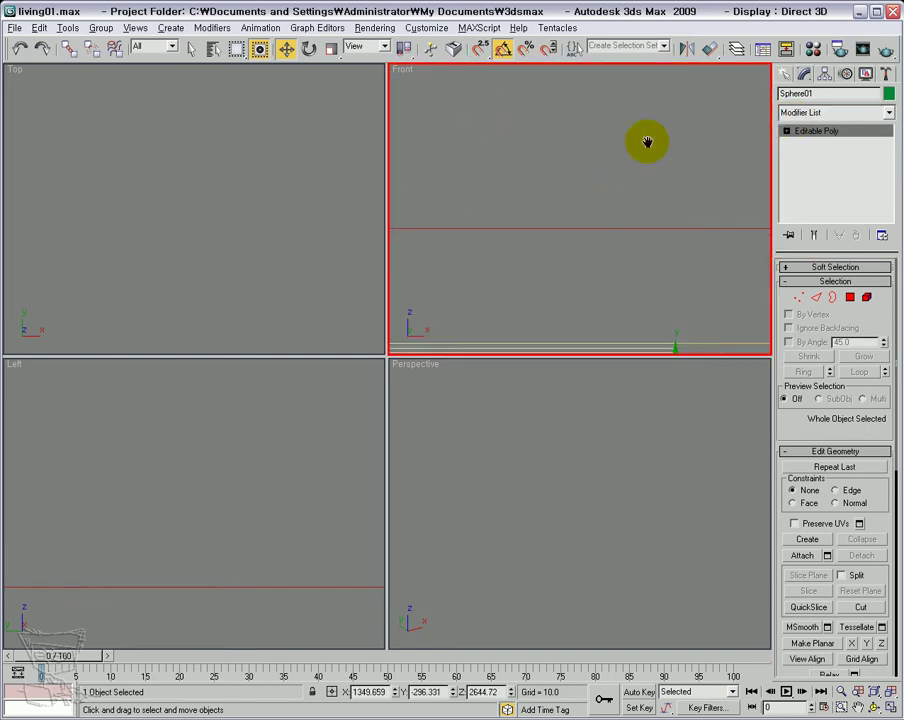
pyautogui.moveTo(638, 214); pyautogui.dragTo(665, 111, button='middle')
pyautogui.moveTo(717, 298); pyautogui.dragTo(539, 234)
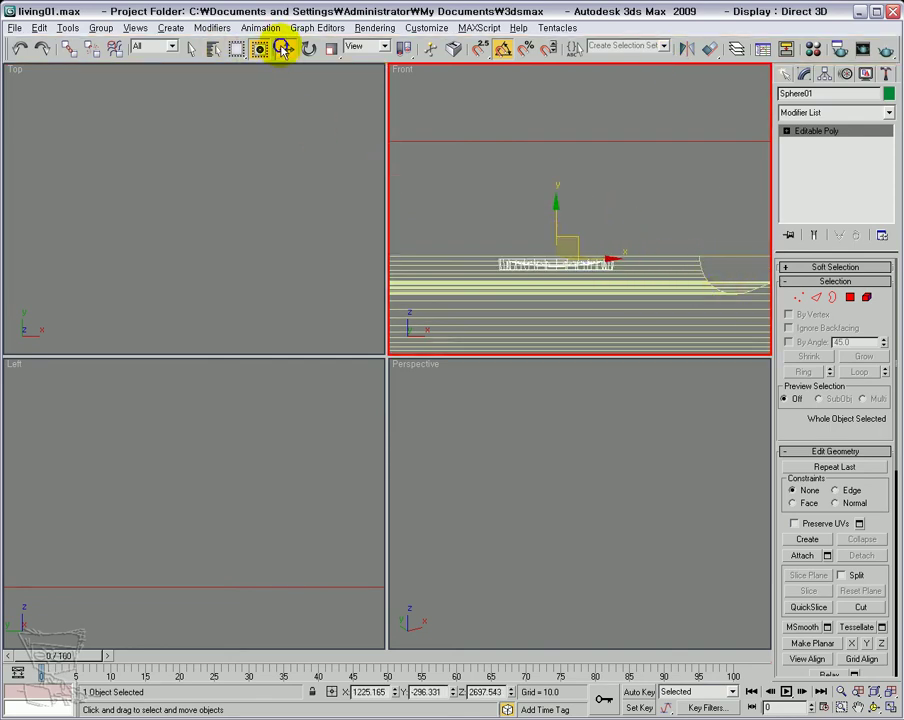
# - Set the fixture's absolute world Z position to exactly 2700
pyautogui.rightClick(285, 49)
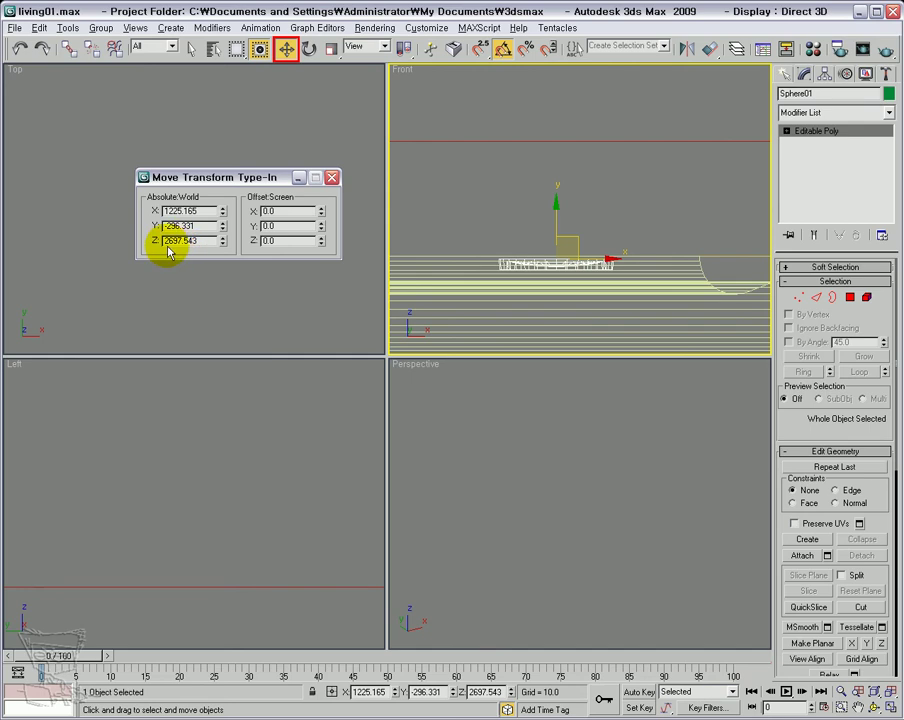
pyautogui.rightClick(322, 290)
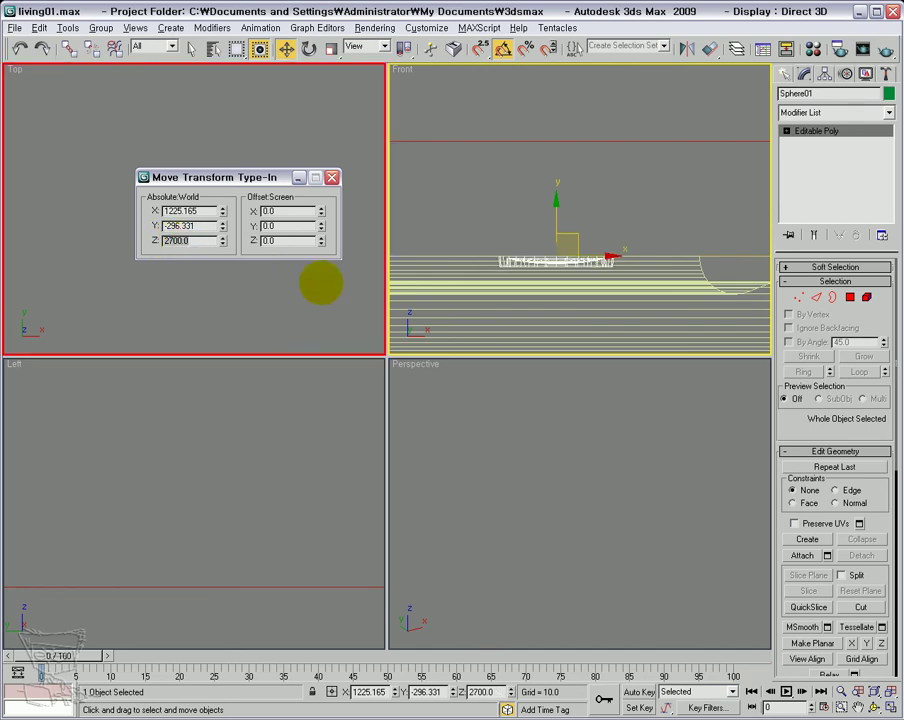
pyautogui.click(332, 177)
# - Move the fixture in the top view to the ceiling's upper-right corner, at about X 1095 and Y 2168
pyautogui.rightClick(327, 288)
pyautogui.scroll(-8, 320, 280)
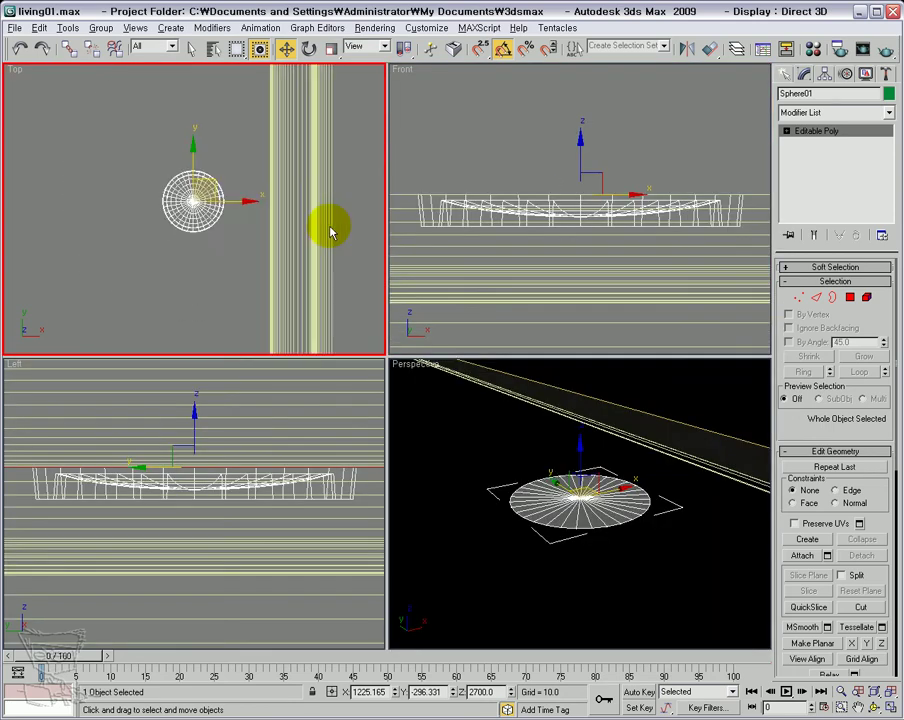
pyautogui.rightClick(290, 370)
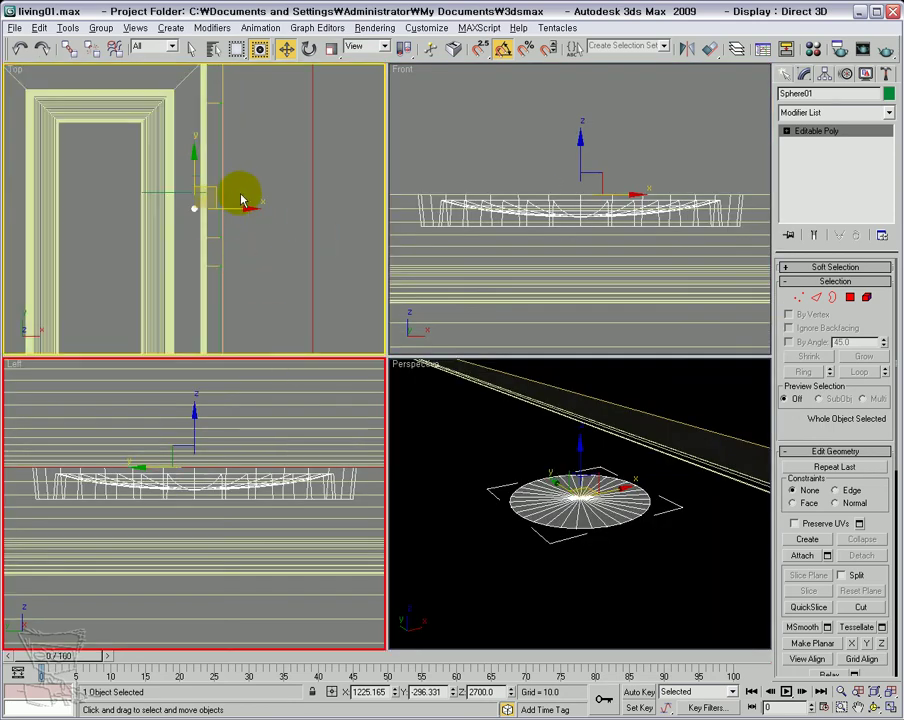
pyautogui.rightClick(219, 195)
pyautogui.moveTo(214, 190); pyautogui.dragTo(211, 67)
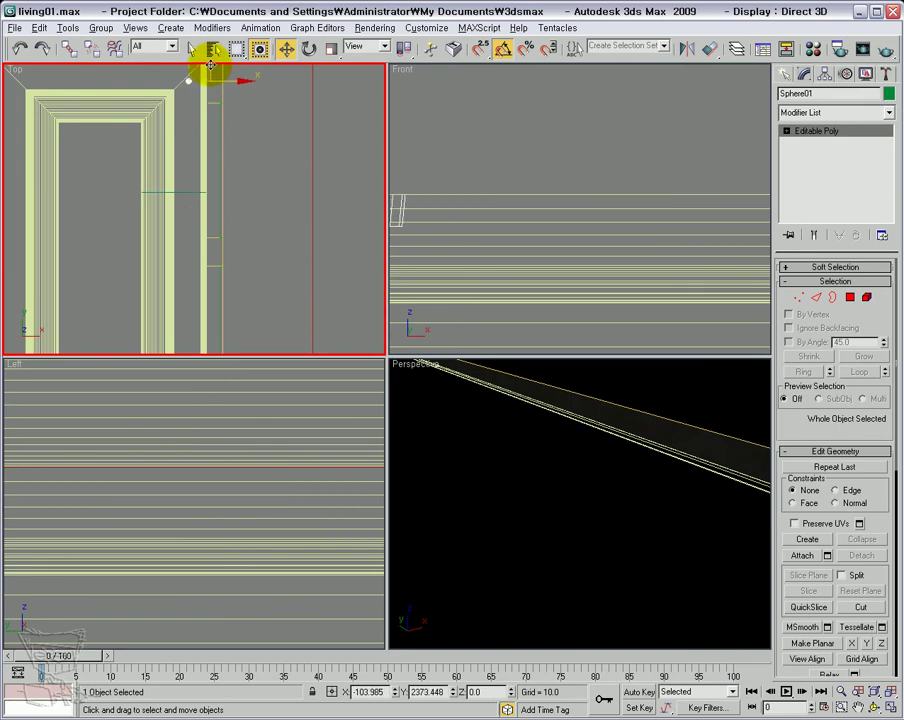
# - Fine-tune the fixture's position in the top view so its centre sits on the ceiling's corner diagonal, at about Y 2143
pyautogui.hotkey('alt', 'w')
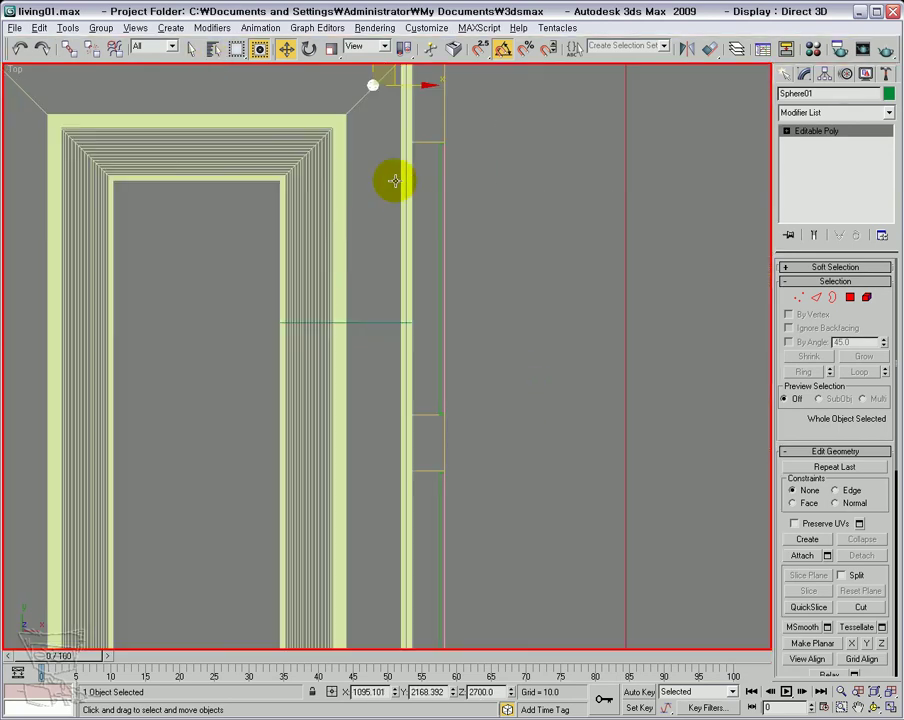
pyautogui.moveTo(577, 397); pyautogui.dragTo(718, 600, button='middle')
pyautogui.moveTo(602, 418); pyautogui.dragTo(468, 330, button='middle')
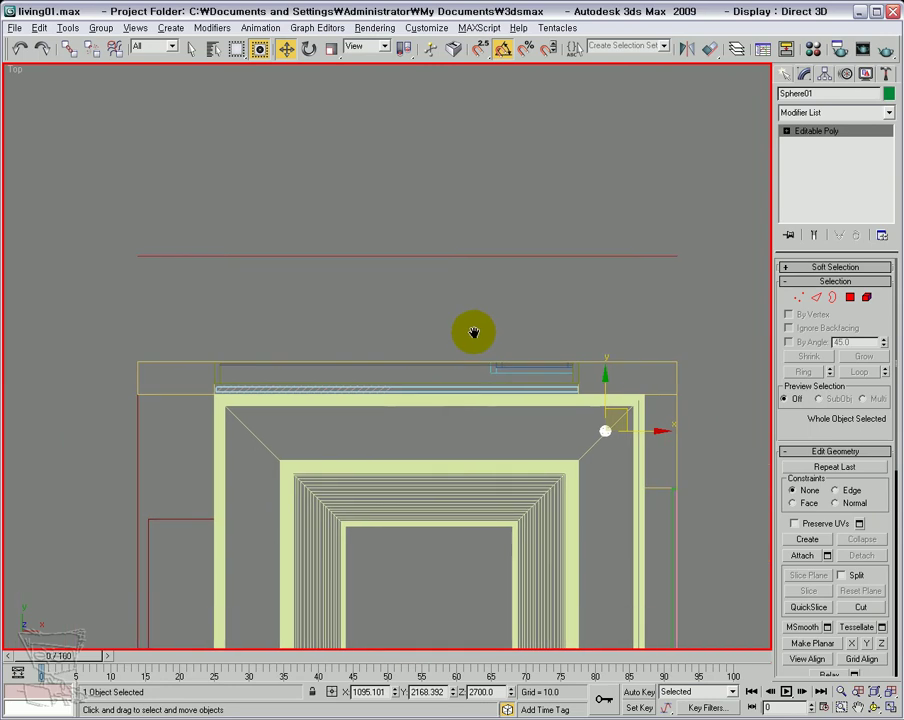
pyautogui.click(632, 422)
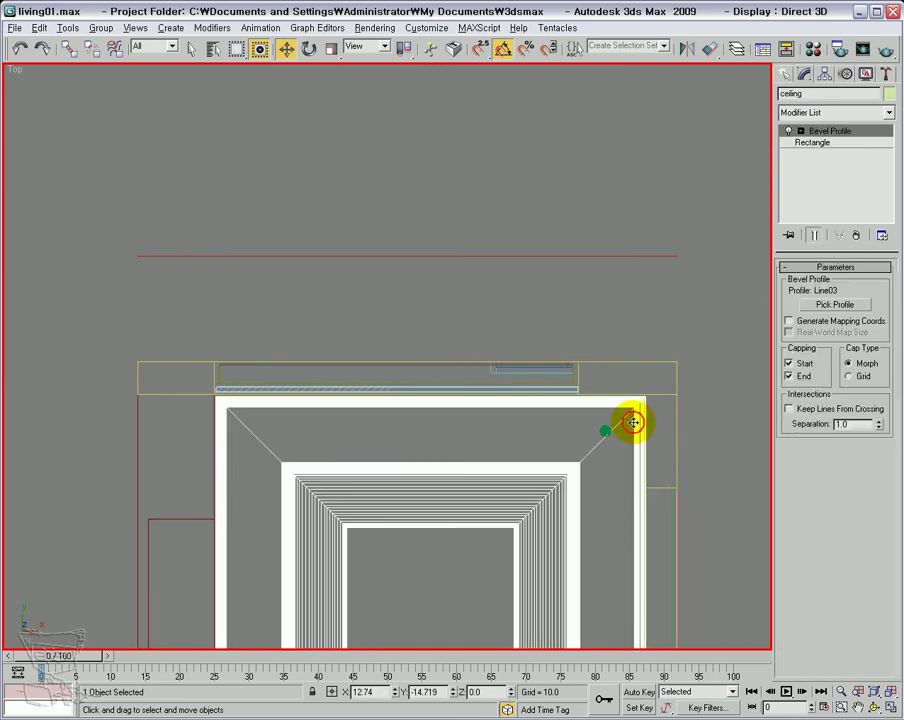
pyautogui.click(619, 430)
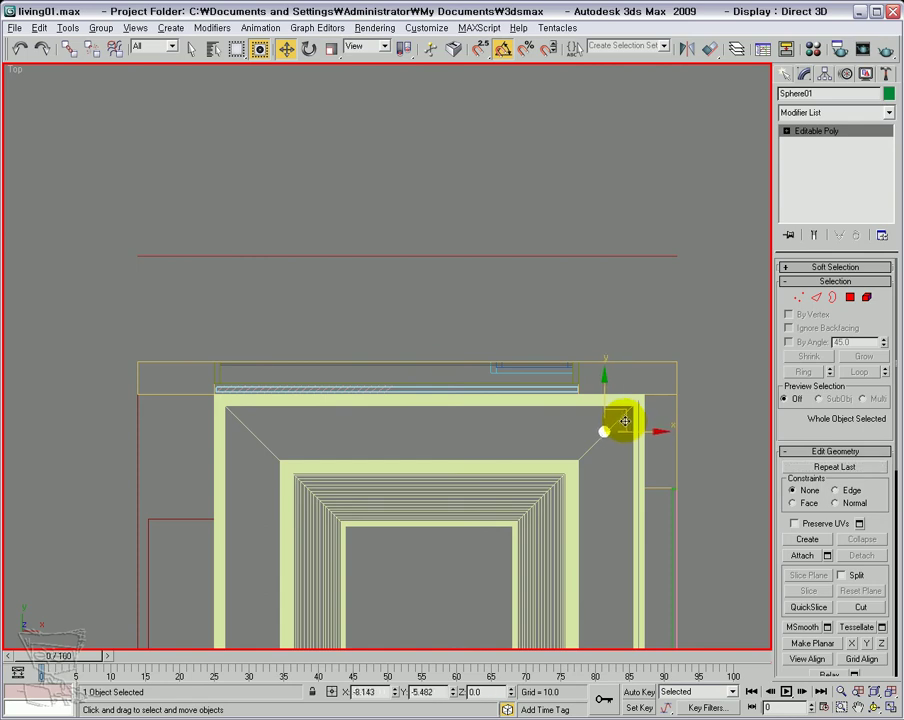
pyautogui.press('z')
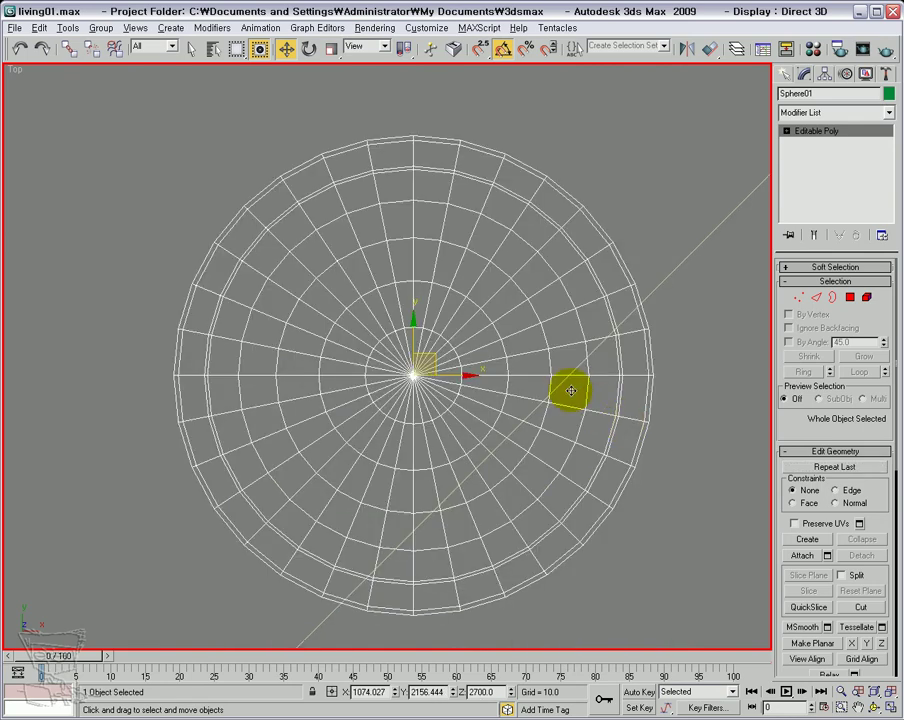
pyautogui.moveTo(509, 338); pyautogui.dragTo(491, 327, button='middle')
pyautogui.moveTo(408, 345); pyautogui.dragTo(497, 411)
# - Clone the corner fixture twice as instances along negative X, spaced about 1538 apart, towards the ceiling's opposite corner
pyautogui.scroll(-10, 497, 411)
pyautogui.moveTo(504, 378); pyautogui.dragTo(724, 377, button='middle')
pyautogui.moveTo(670, 358)
pyautogui.keyDown('shift'); pyautogui.mouseDown()
pyautogui.moveTo(452, 358)
pyautogui.moveTo(344, 375)
pyautogui.mouseUp(); pyautogui.keyUp('shift')
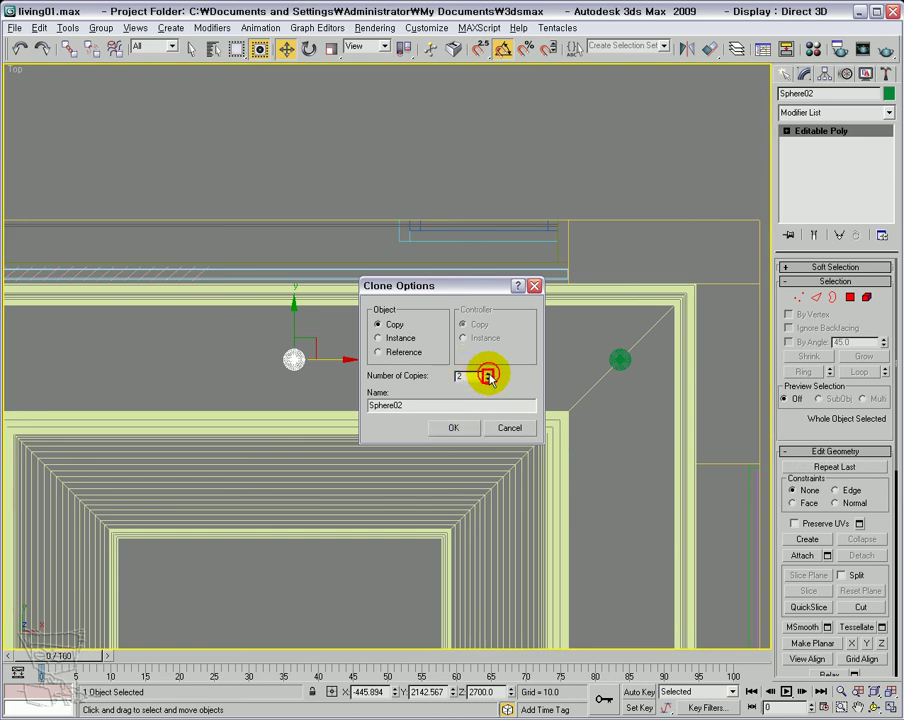
pyautogui.click(378, 338)
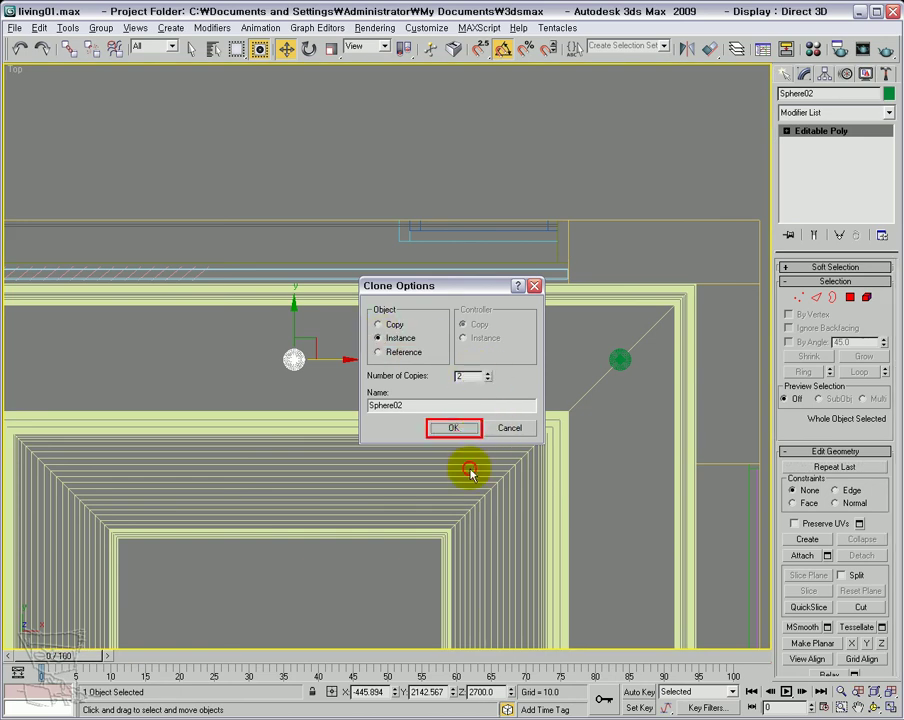
pyautogui.click(450, 430)
# - Shift the farthest copy onto the opposite corner's diagonal and centre the middle copy between the two corner fixtures
pyautogui.moveTo(130, 418)
pyautogui.mouseDown(button='middle')
pyautogui.moveTo(695, 407)
pyautogui.moveTo(682, 414)
pyautogui.mouseUp(button='middle')
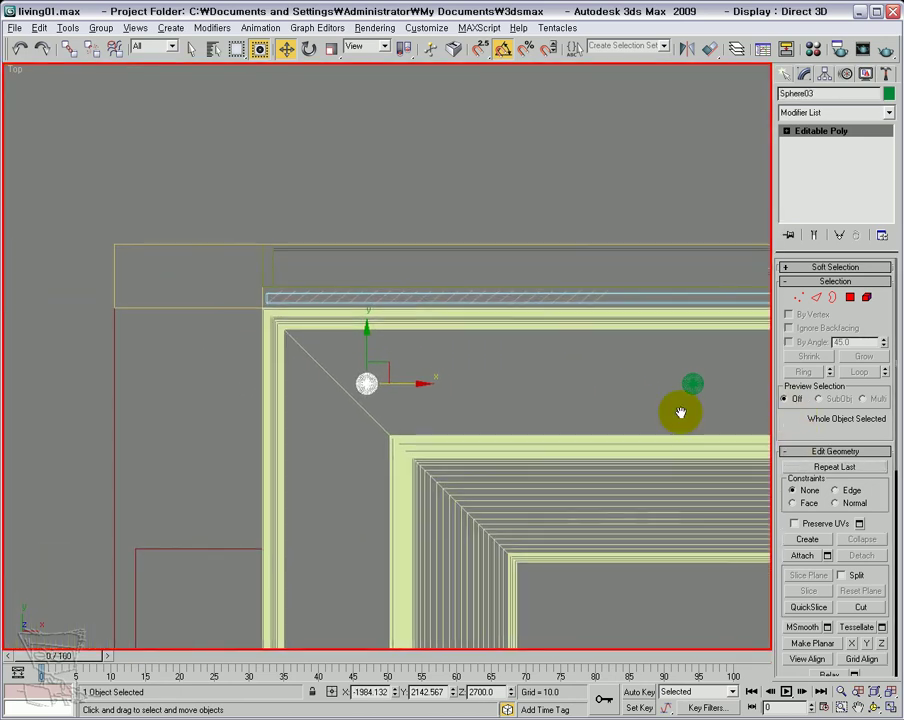
pyautogui.scroll(4, 457, 391)
pyautogui.moveTo(390, 410); pyautogui.dragTo(334, 414)
pyautogui.scroll(-2, 266, 314)
pyautogui.scroll(-1, 625, 364)
pyautogui.moveTo(625, 362); pyautogui.dragTo(340, 247, button='middle')
pyautogui.moveTo(458, 286); pyautogui.dragTo(553, 328)
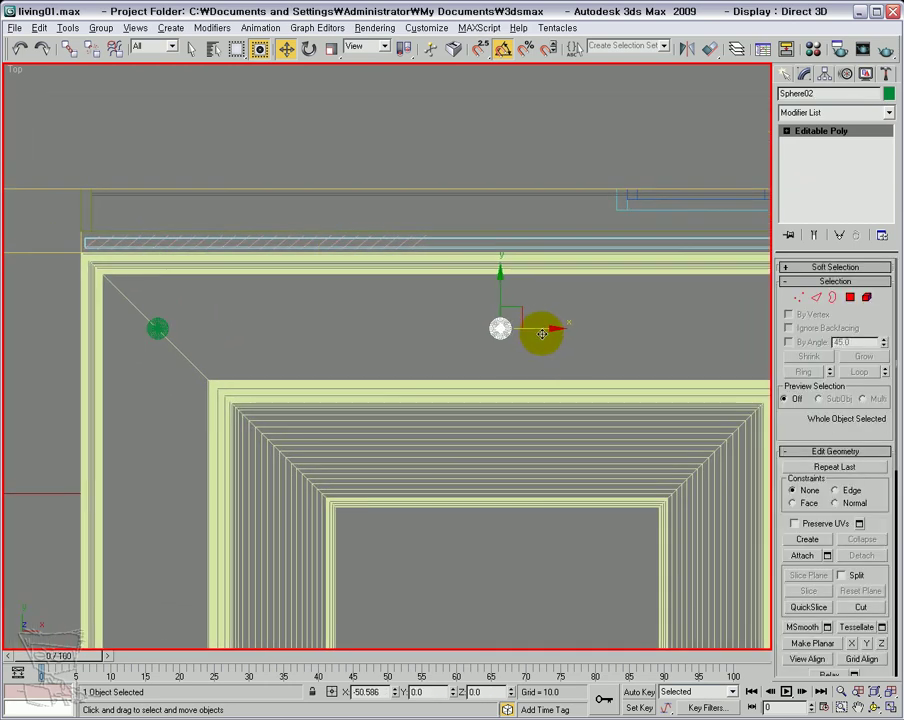
# - Select the two corner fixtures together, leaving the middle one out of the selection
pyautogui.scroll(-2, 240, 208)
pyautogui.moveTo(195, 322); pyautogui.dragTo(250, 349)
pyautogui.moveTo(687, 316); pyautogui.dragTo(726, 356)
pyautogui.moveTo(500, 386); pyautogui.dragTo(430, 245, button='middle')
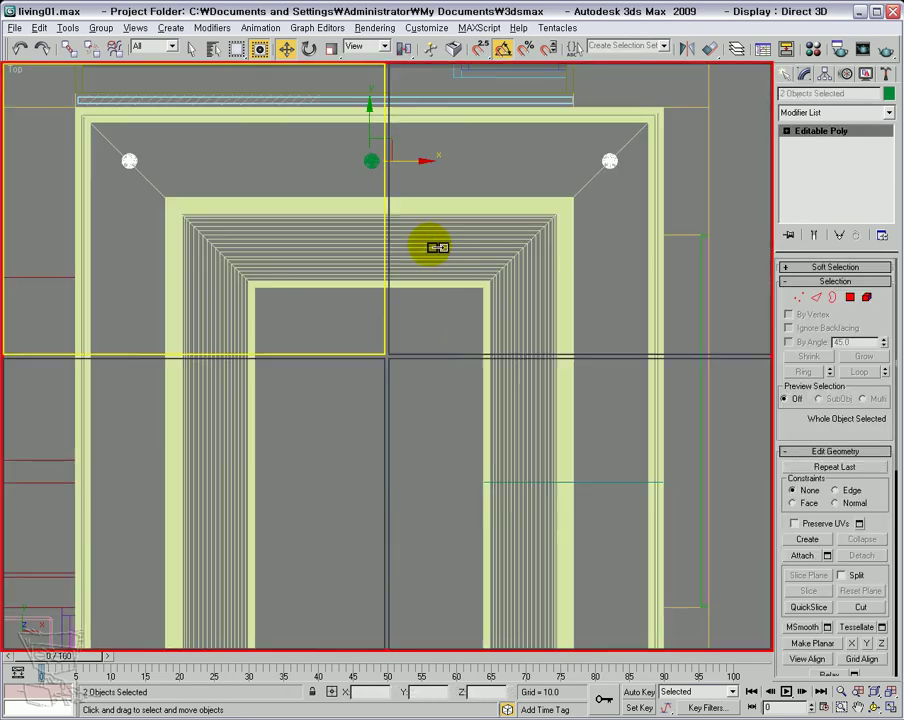
# - Examine the row of fixtures on the ceiling from inside the room in the perspective view
pyautogui.hotkey('alt', 'w')
pyautogui.rightClick(523, 439)
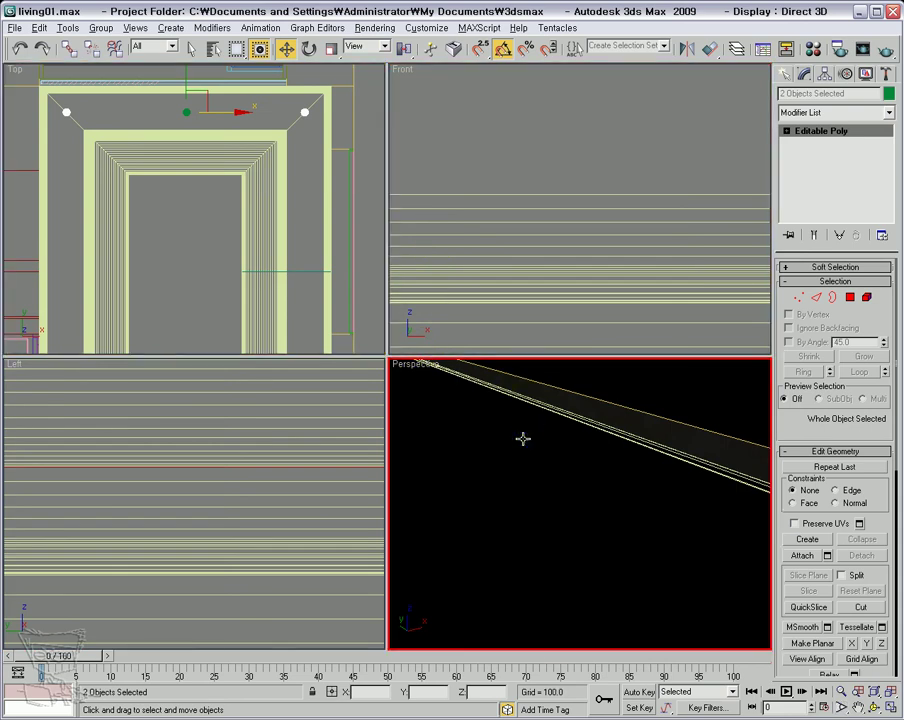
pyautogui.press('z')
pyautogui.scroll(-5, 533, 477)
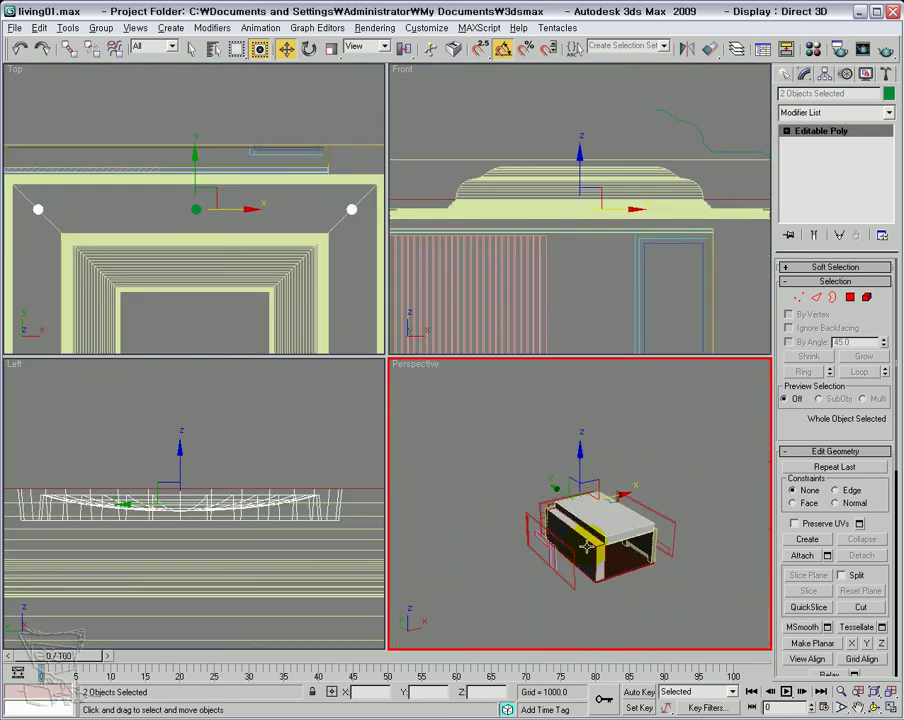
pyautogui.keyDown('alt'); pyautogui.moveTo(515, 525); pyautogui.dragTo(458, 486, button='middle'); pyautogui.keyUp('alt')
pyautogui.scroll(4, 528, 517)
pyautogui.keyDown('alt'); pyautogui.moveTo(550, 508); pyautogui.dragTo(658, 460, button='middle'); pyautogui.keyUp('alt')
pyautogui.scroll(4, 585, 522)
pyautogui.scroll(-2, 654, 468)
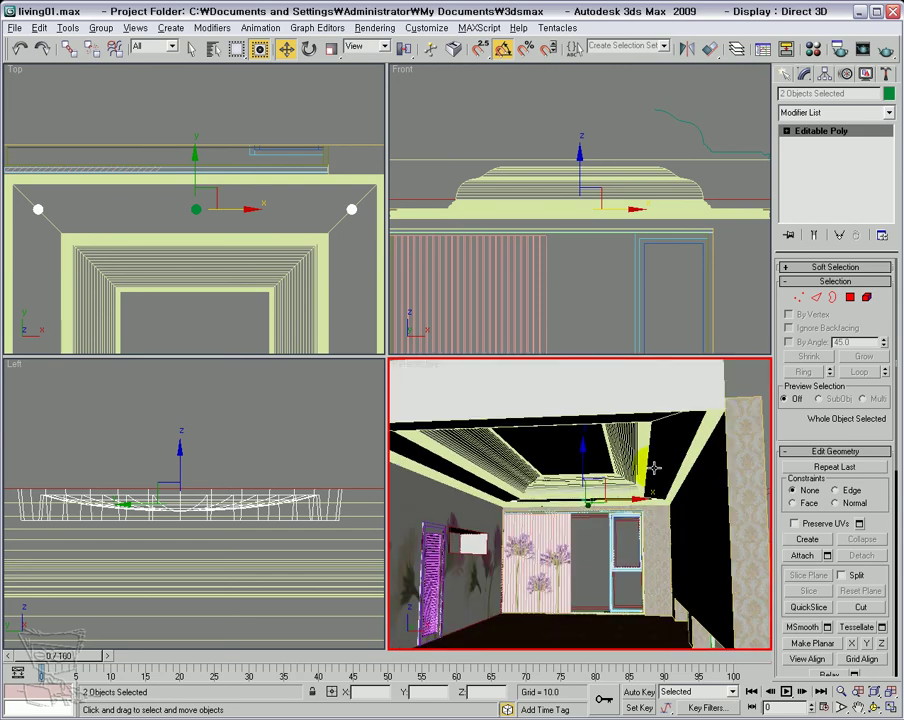
pyautogui.scroll(3, 625, 508)
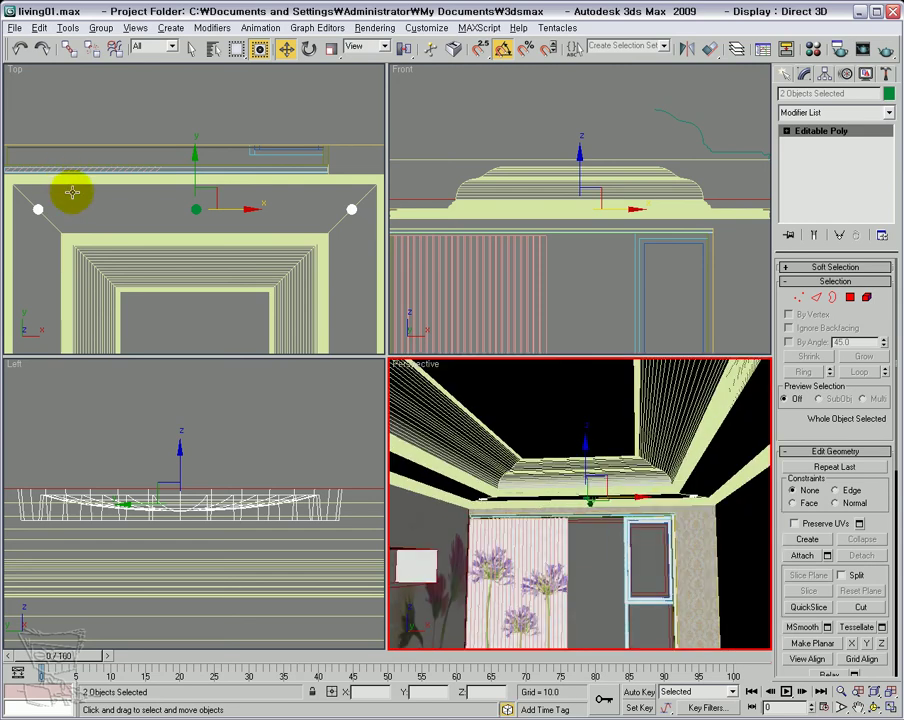
# - Clone the two corner fixtures along negative Y as three instances each, spaced about 1498 apart along the ceiling's sides
pyautogui.rightClick(135, 212)
pyautogui.moveTo(194, 177); pyautogui.dragTo(181, 298)
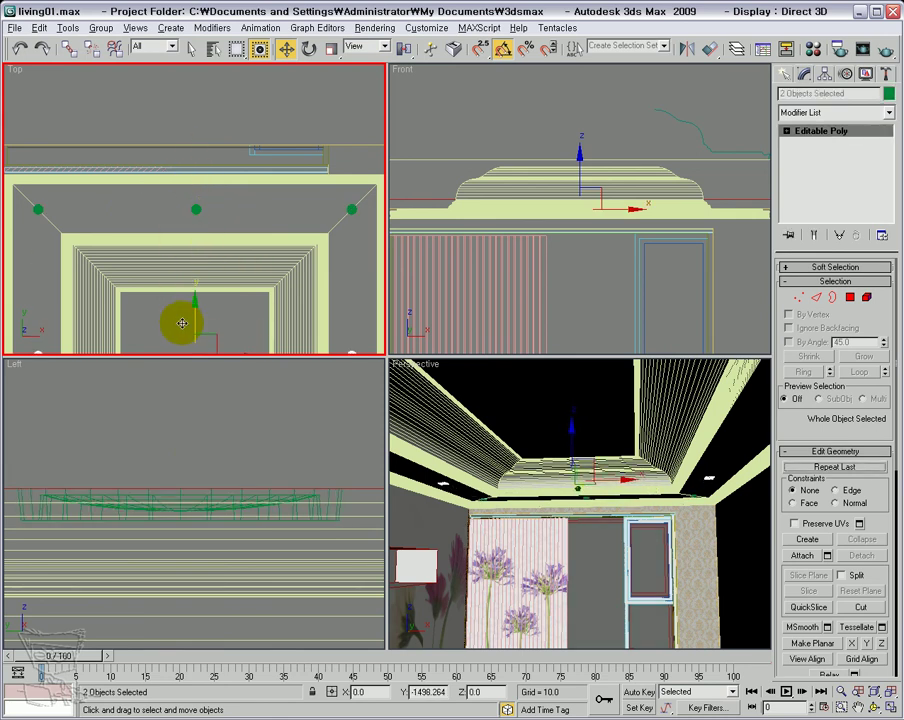
pyautogui.keyDown('shift'); pyautogui.moveTo(182, 322); pyautogui.dragTo(183, 323); pyautogui.keyUp('shift')
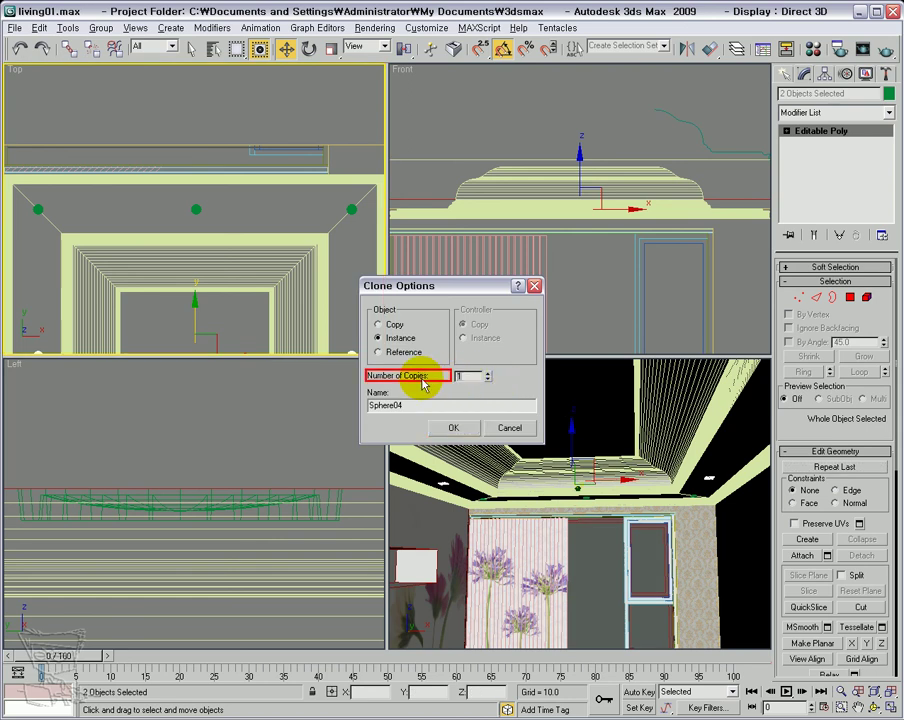
pyautogui.click(455, 429)
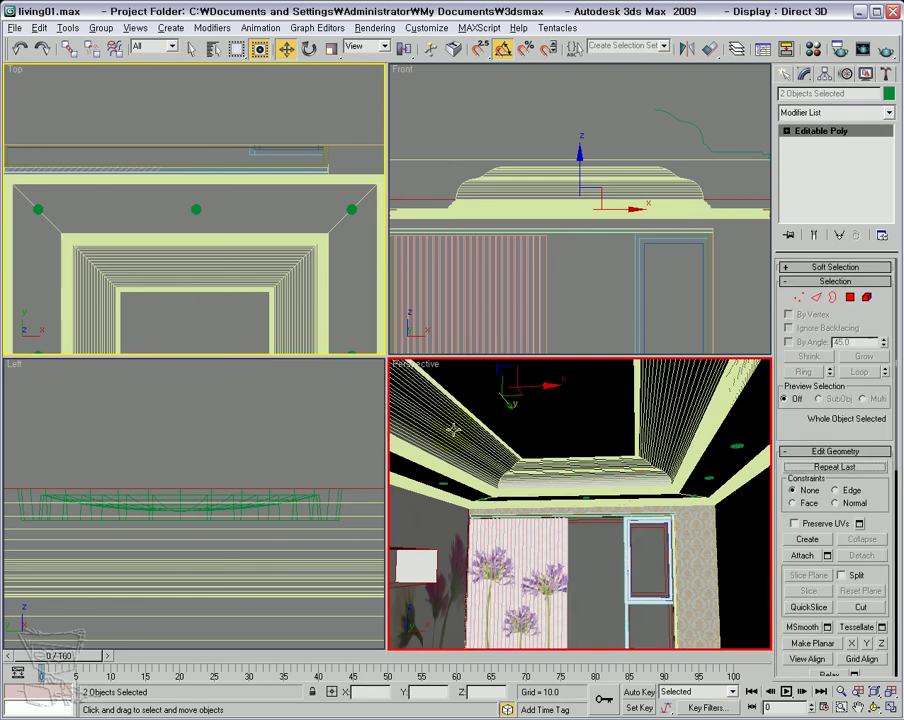
# - Fit the whole room in all views and select all nine fixtures, Sphere01 to Sphere09, by name
pyautogui.rightClick(448, 116)
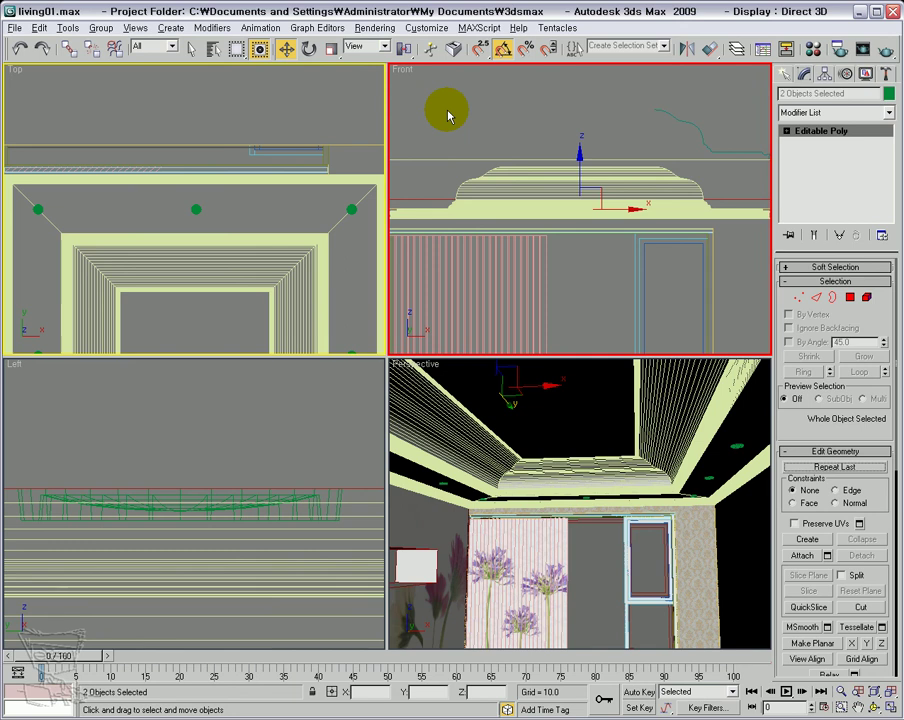
pyautogui.click(881, 690)
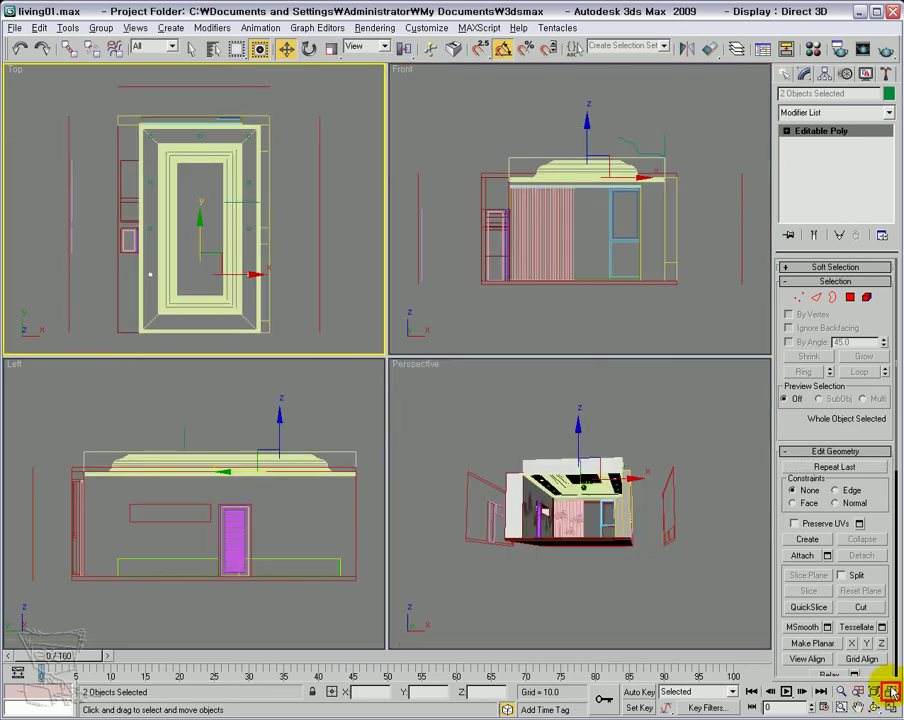
pyautogui.rightClick(648, 568)
pyautogui.keyDown('alt'); pyautogui.moveTo(573, 507); pyautogui.dragTo(571, 458, button='middle'); pyautogui.keyUp('alt')
pyautogui.scroll(4, 543, 494)
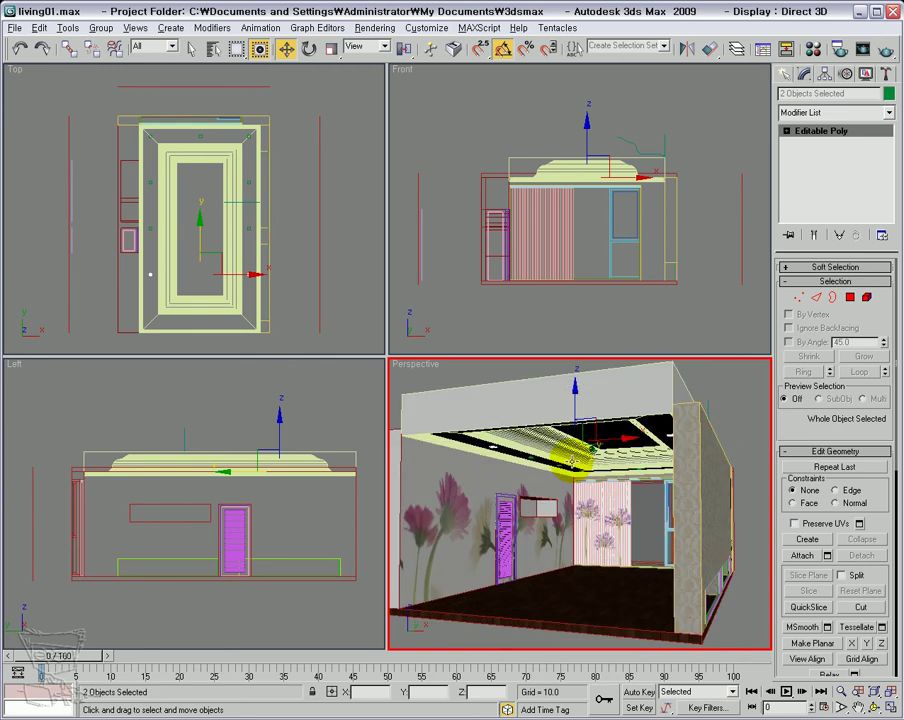
pyautogui.click(214, 49)
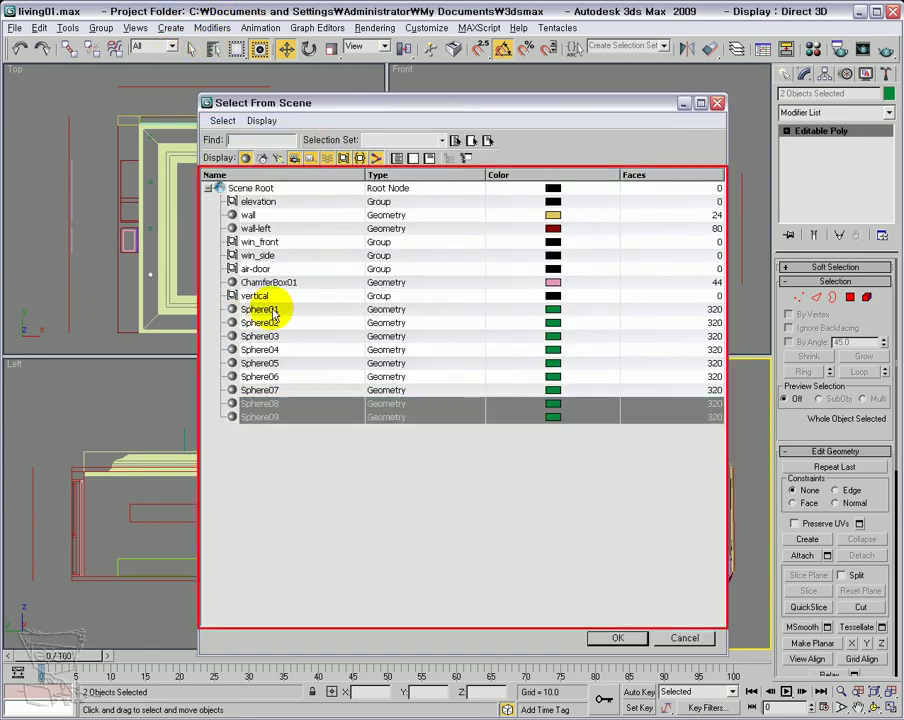
pyautogui.moveTo(272, 307); pyautogui.dragTo(284, 421)
pyautogui.click(620, 638)
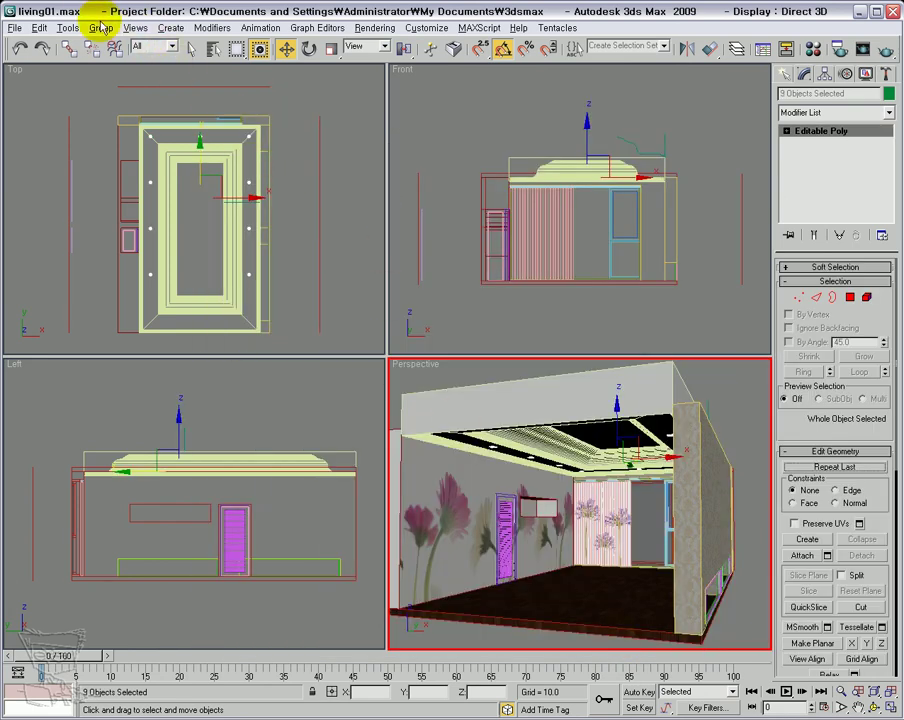
# - Group the nine selected fixtures under a name beginning with "spots" and clear the selection
pyautogui.click(102, 28)
pyautogui.click(101, 43)
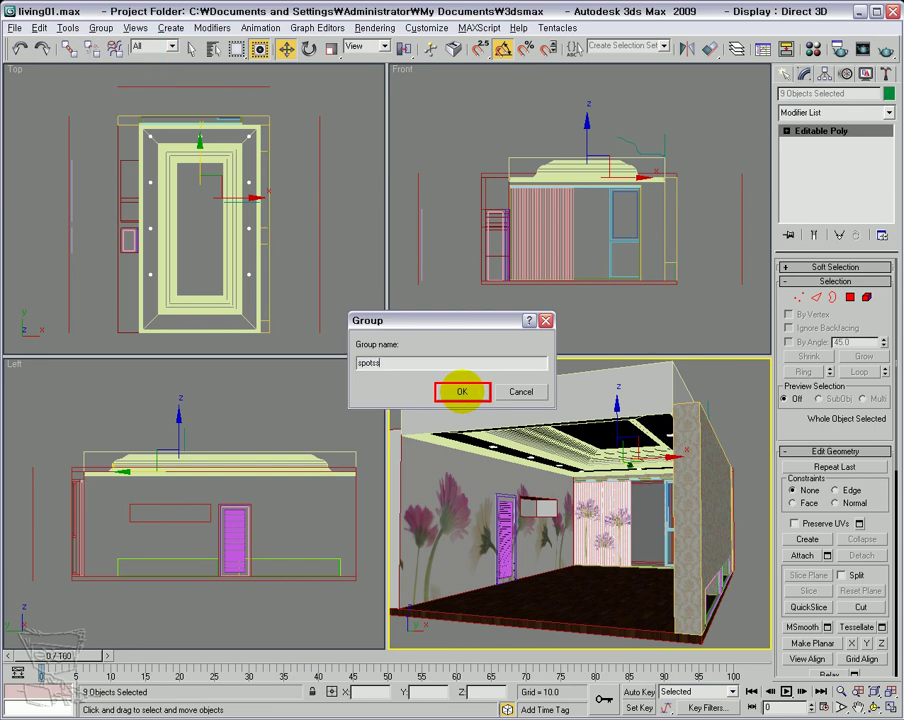
pyautogui.click(462, 393)
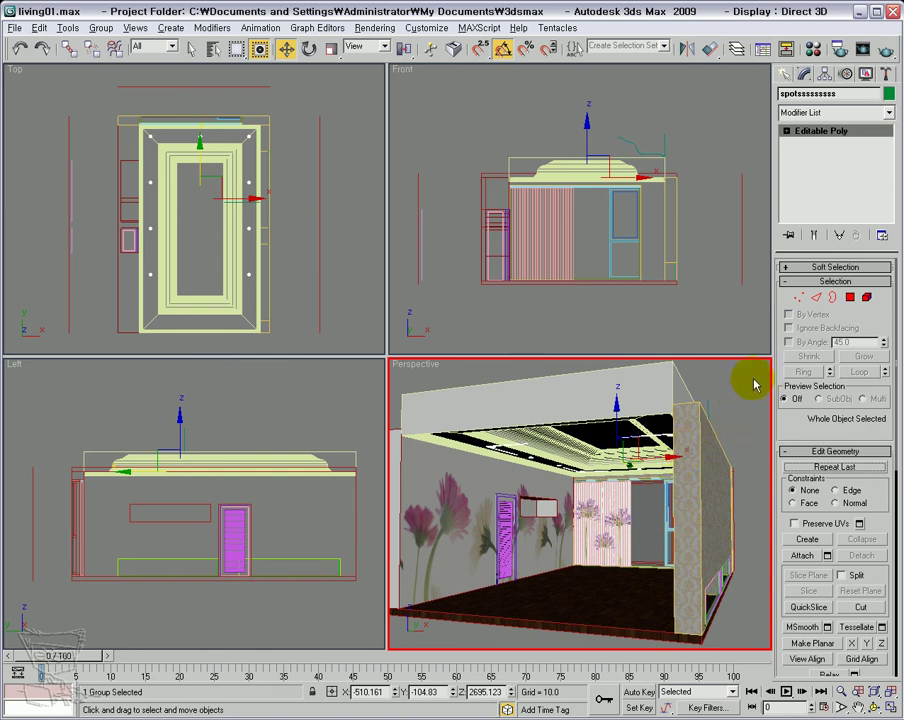
pyautogui.click(716, 370)
# - Select the wall-left object and the opposite side wall together
pyautogui.click(666, 216)
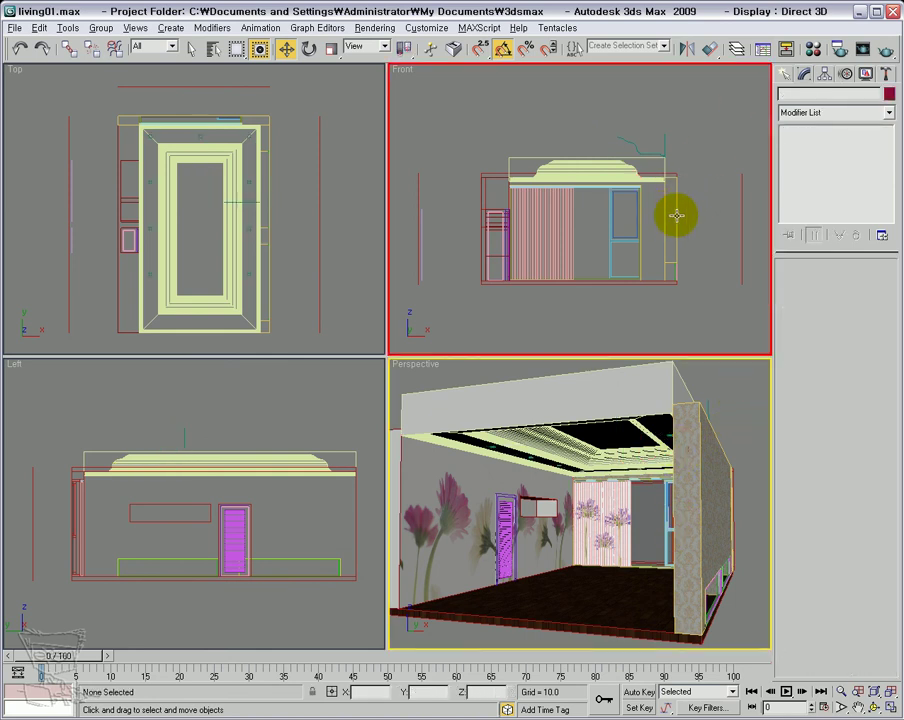
pyautogui.click(671, 212)
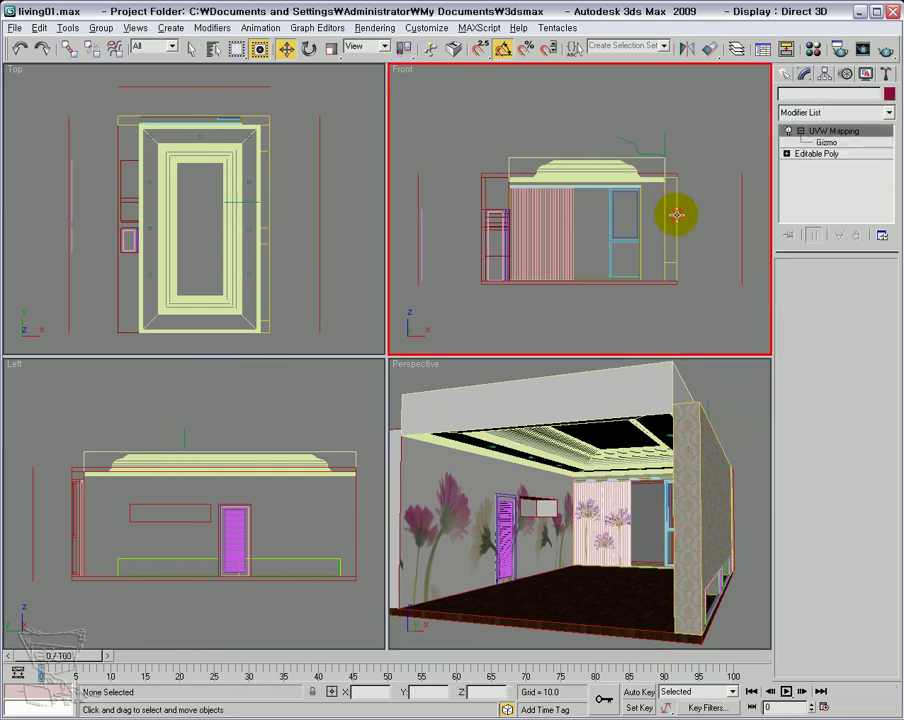
pyautogui.click(495, 256)
pyautogui.click(496, 256)
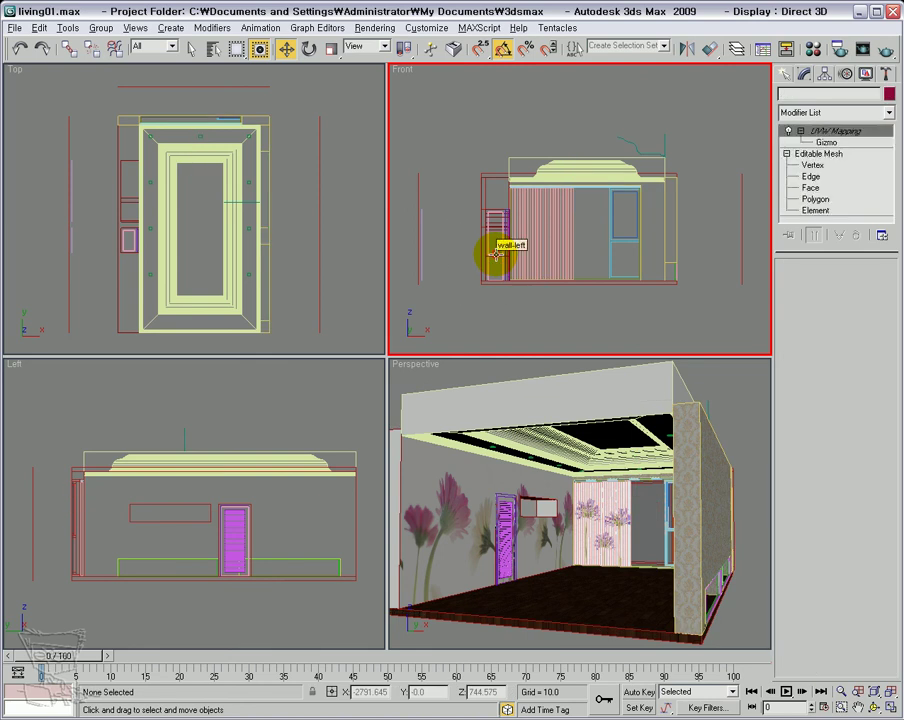
pyautogui.keyDown('ctrl'); pyautogui.click(665, 241); pyautogui.keyUp('ctrl')
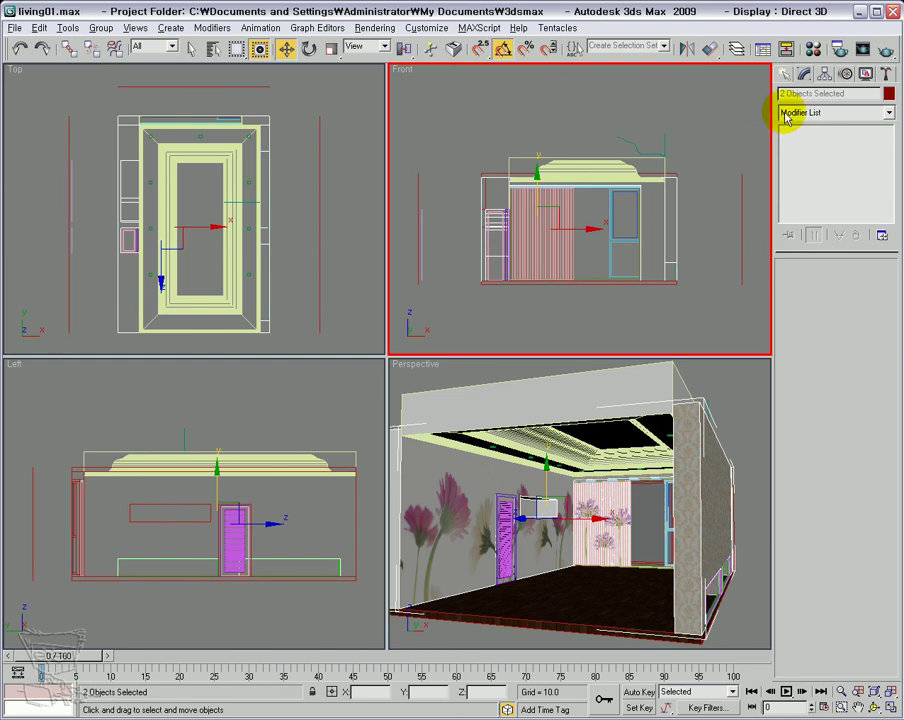
# - Align the perspective view straight-on with the room's front, fit it to the selected walls, and create a camera from that view
pyautogui.rightClick(714, 398)
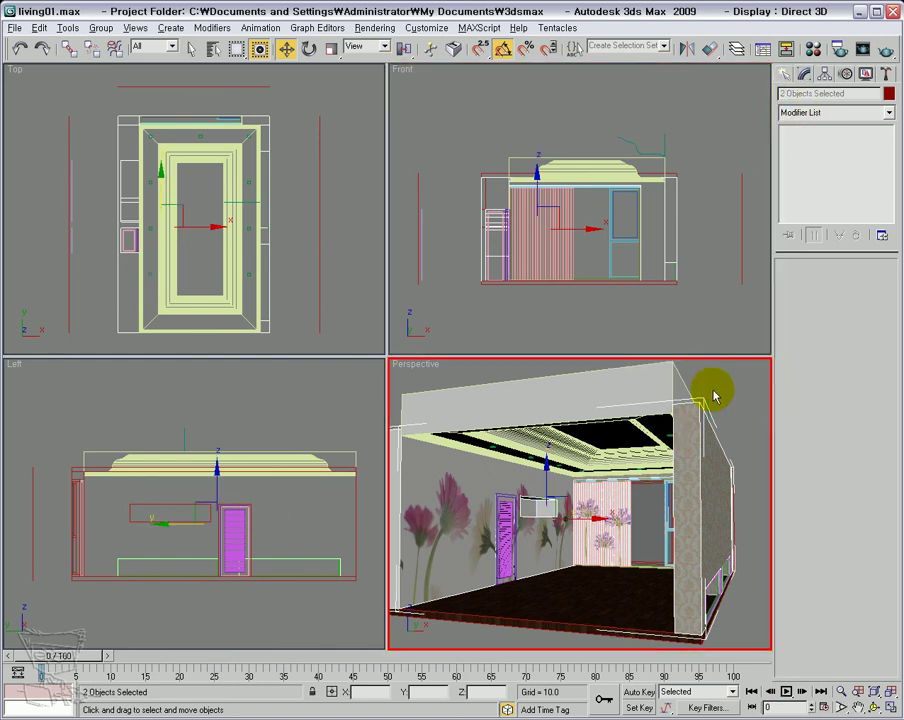
pyautogui.press('f')
pyautogui.press('z')
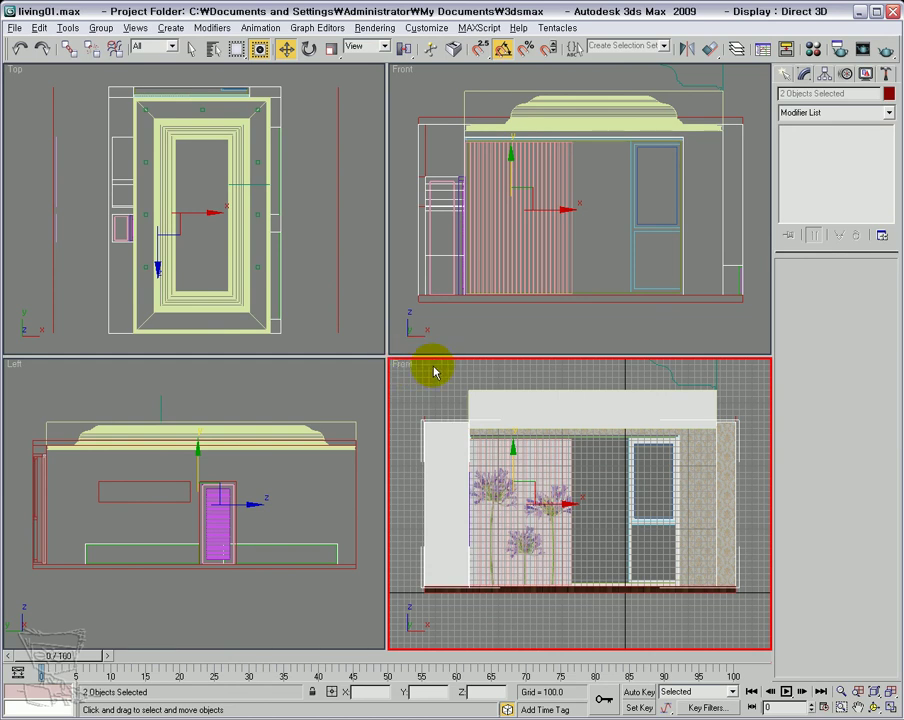
pyautogui.rightClick(401, 365)
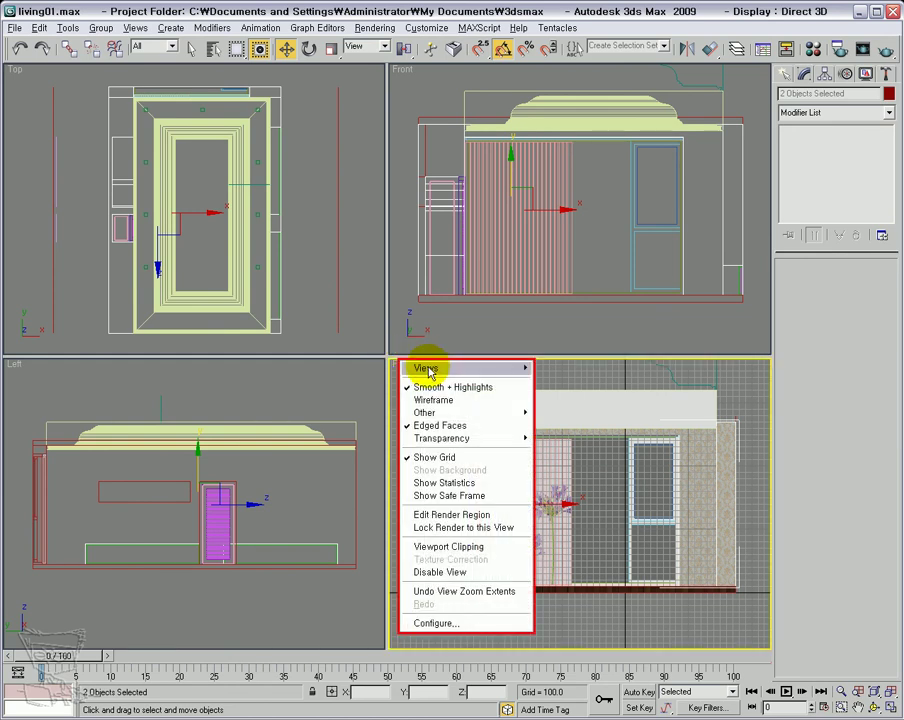
pyautogui.moveTo(420, 365)
pyautogui.click(554, 369)
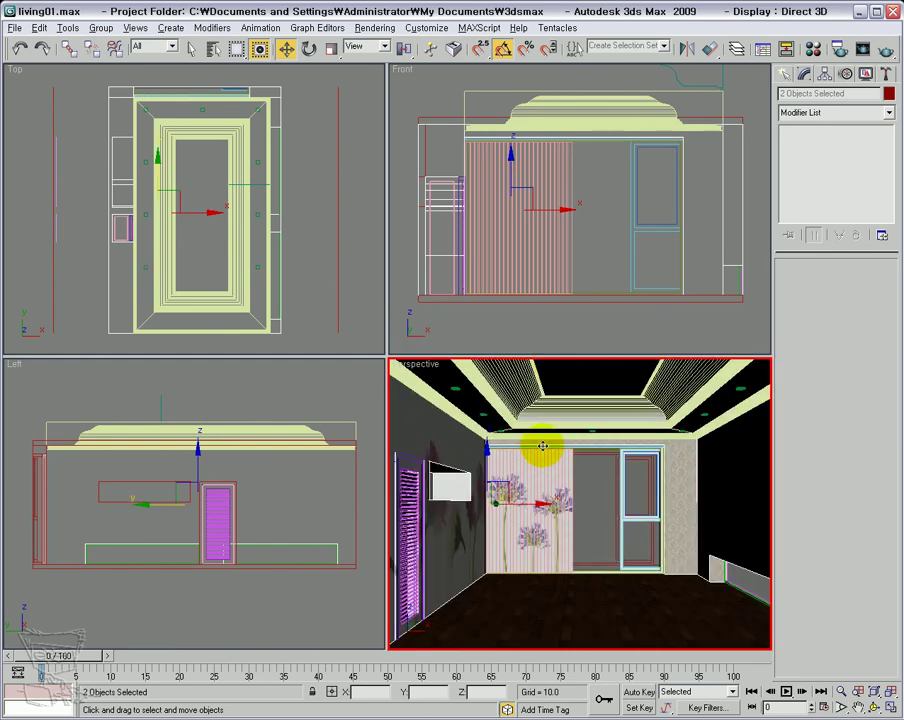
pyautogui.click(168, 27)
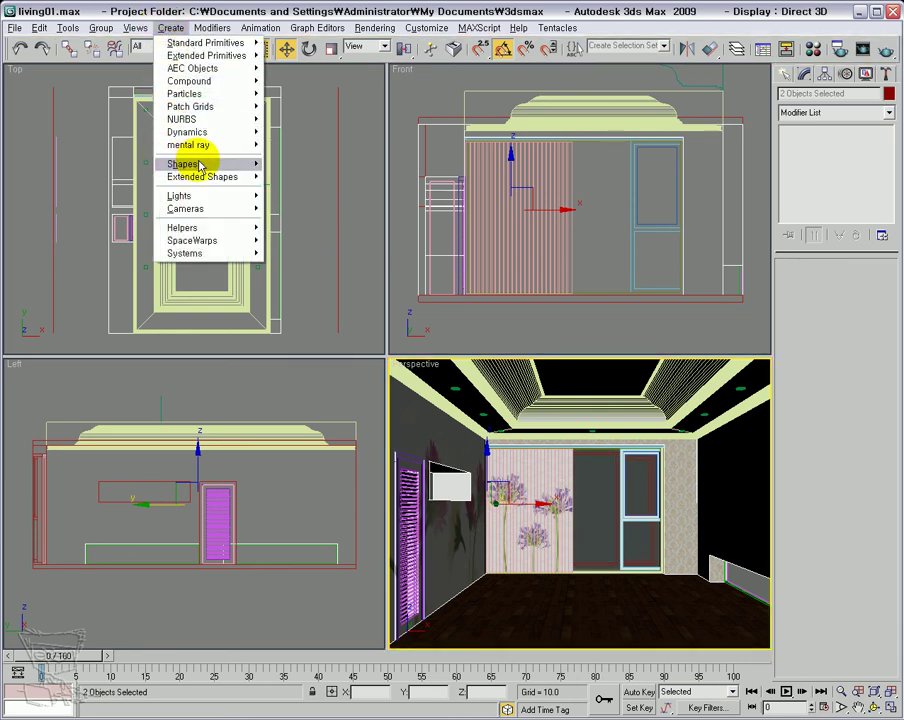
pyautogui.moveTo(232, 212)
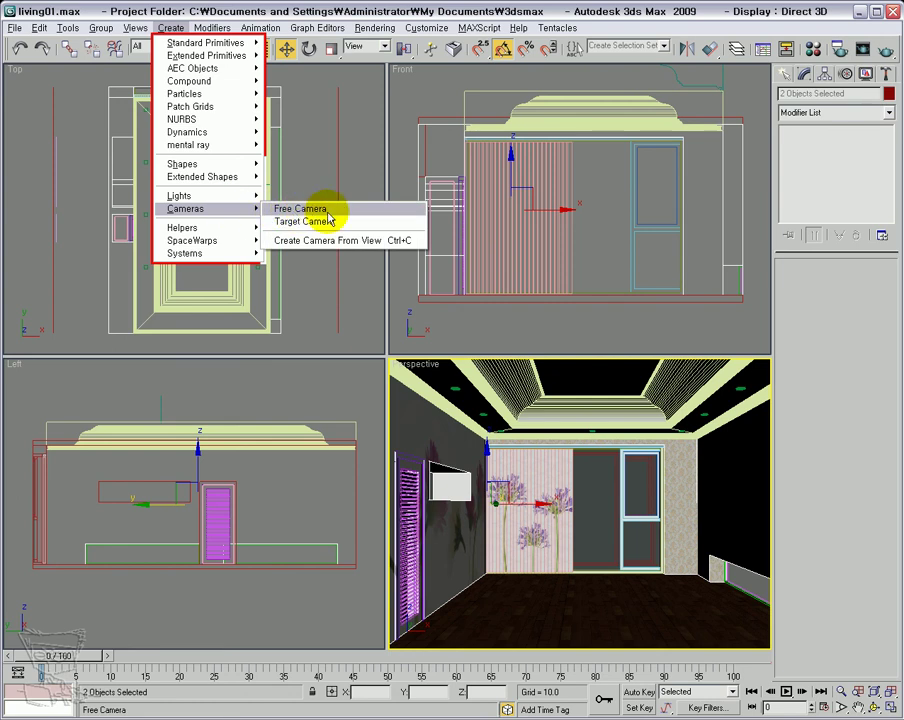
pyautogui.click(356, 245)
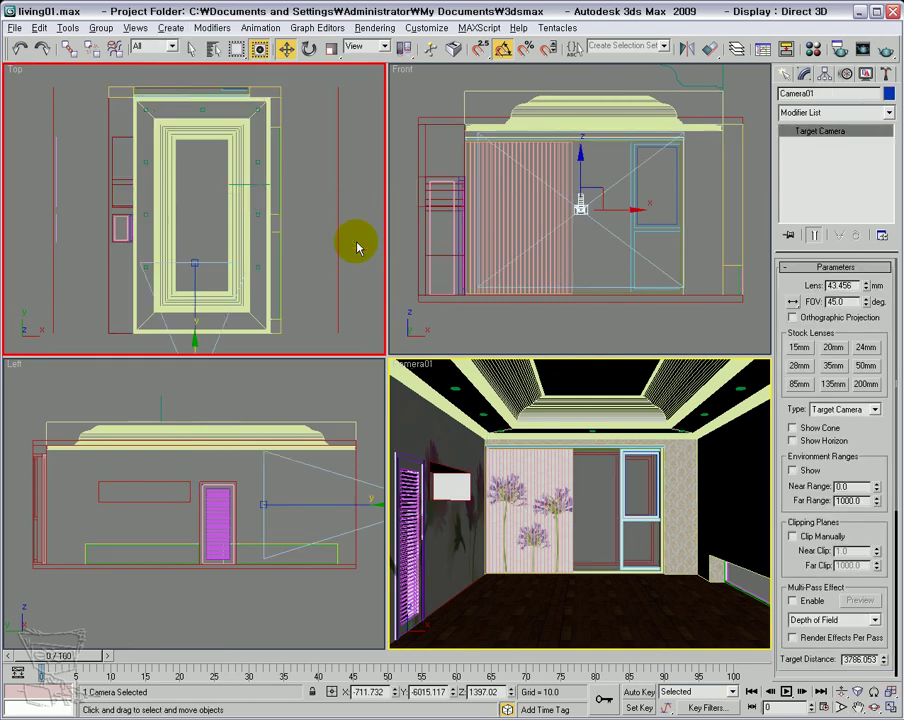
# - Set the camera's lens to 35 mm and shift the camera along positive X so it views the room diagonally
pyautogui.click(890, 692)
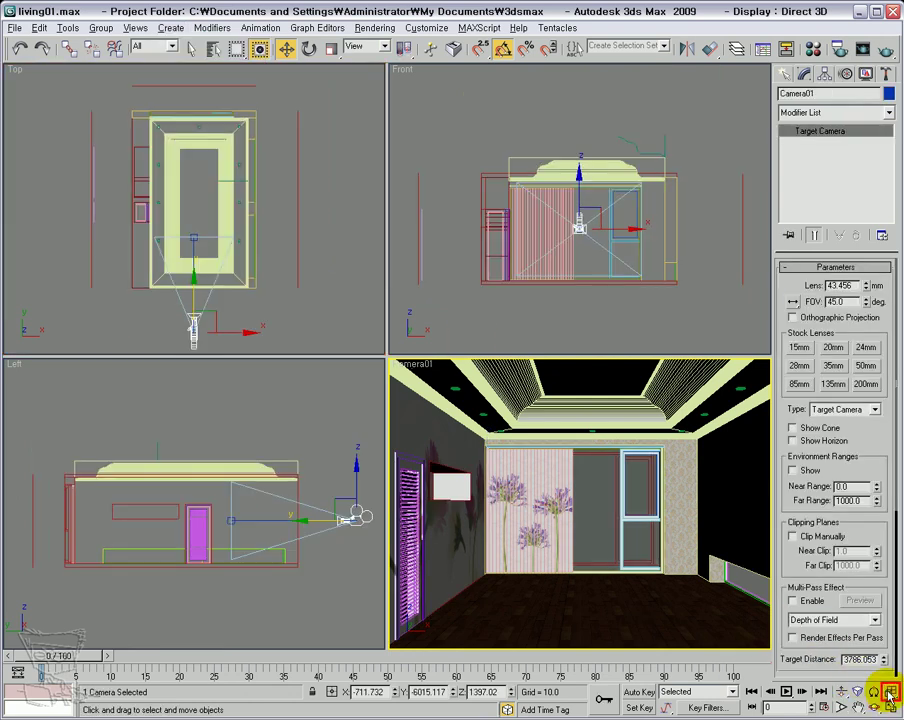
pyautogui.click(833, 365)
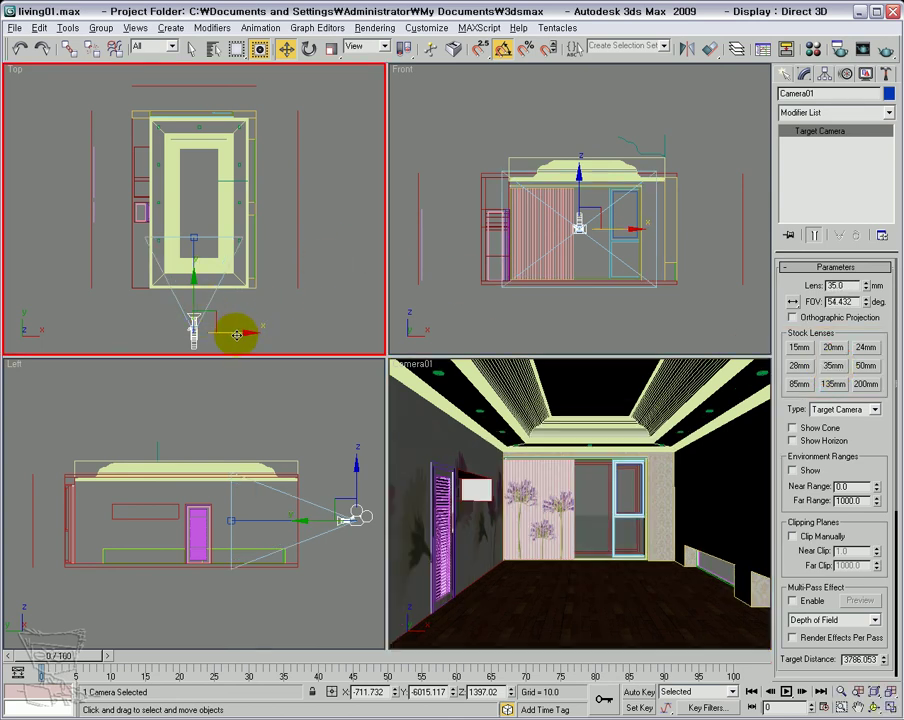
pyautogui.moveTo(232, 332); pyautogui.dragTo(251, 298)
pyautogui.click(208, 295)
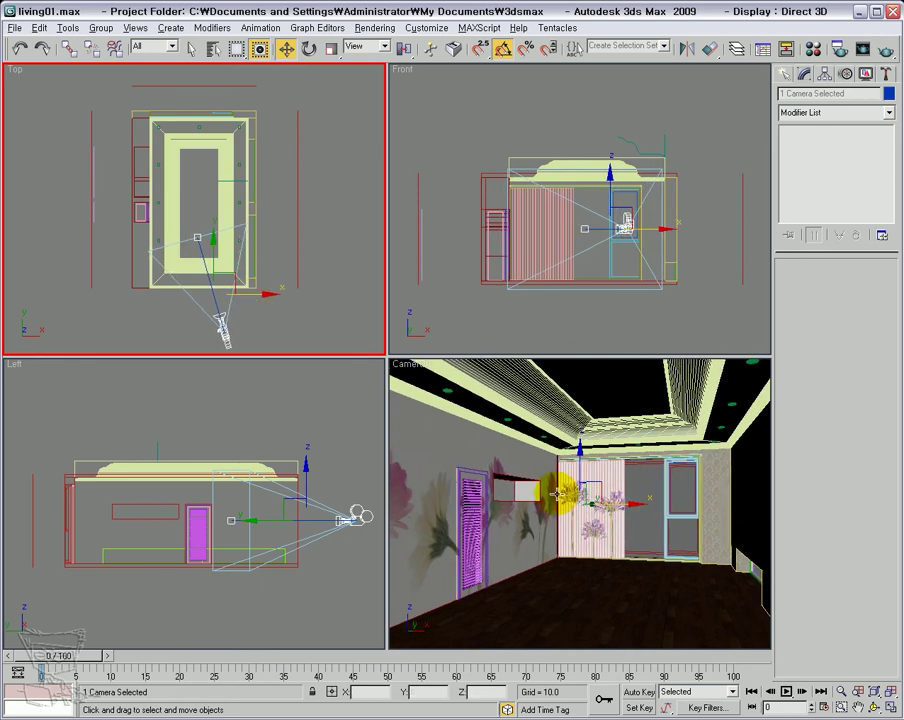
pyautogui.rightClick(599, 569)
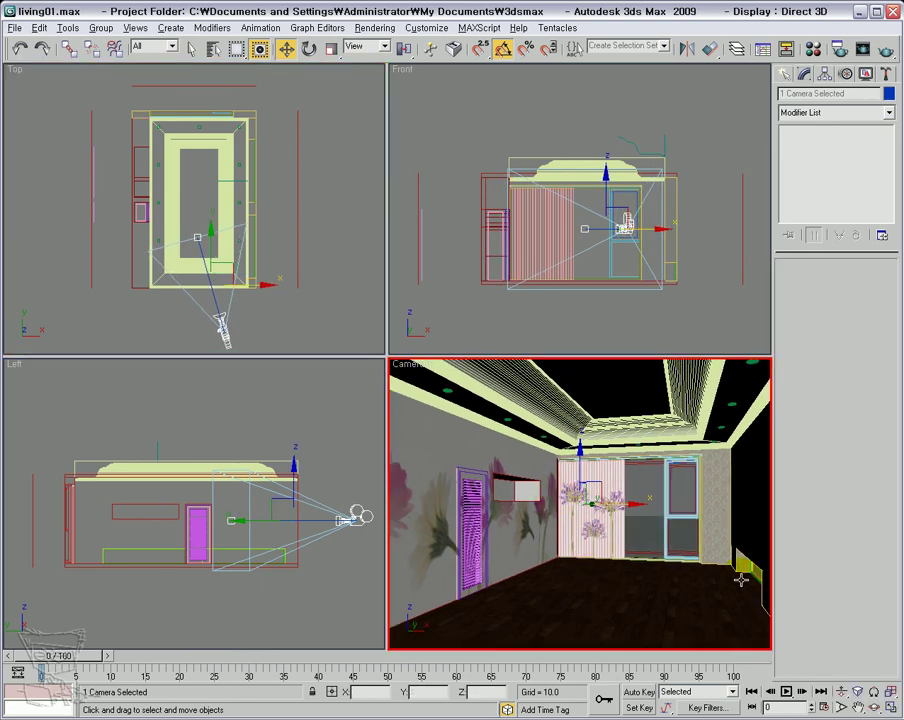